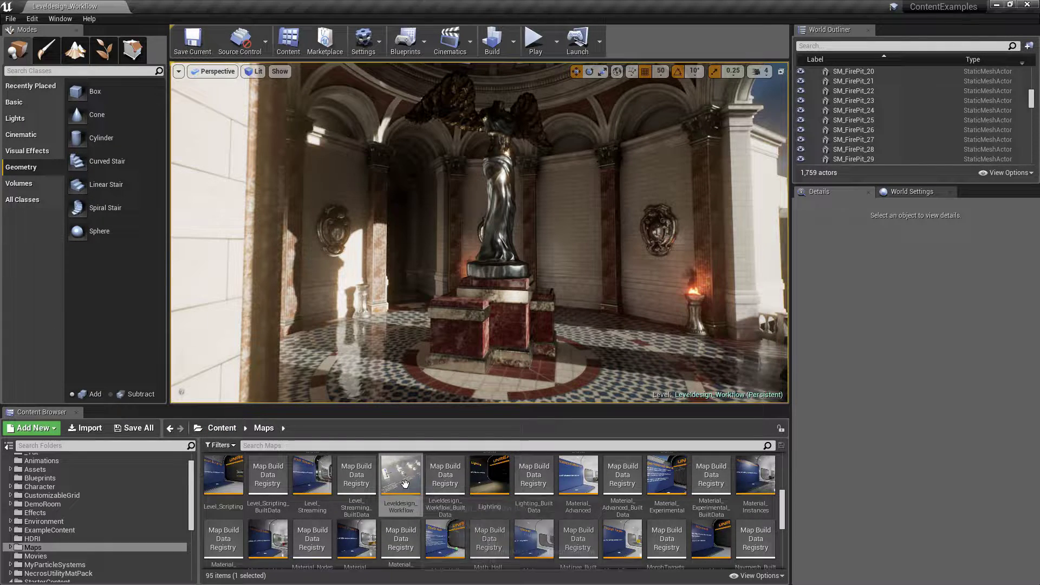
# Jump the perspective viewport to Bookmark 5
pyautogui.moveTo(414, 479)
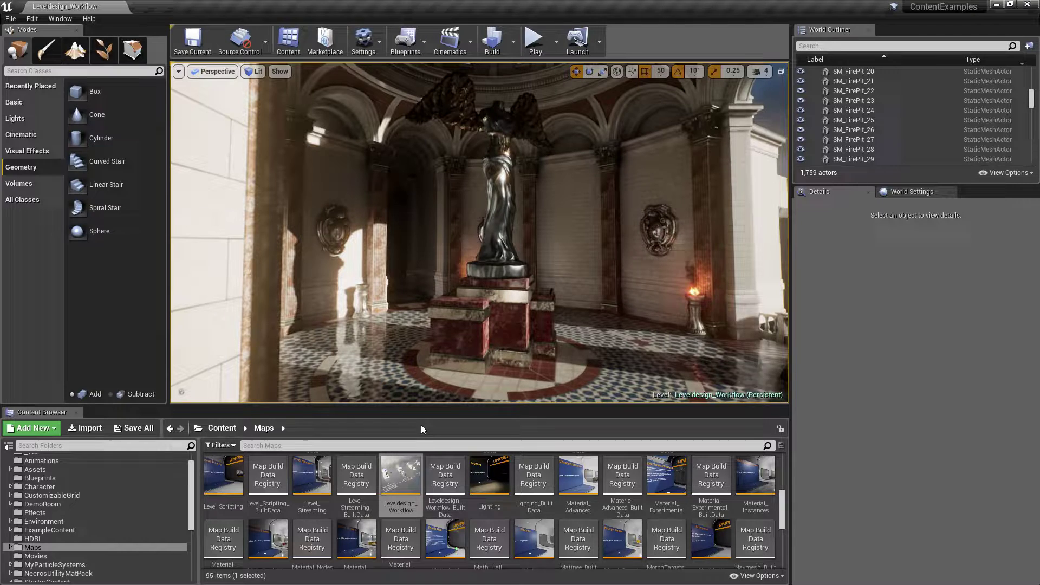
pyautogui.click(178, 71)
pyautogui.click(239, 240)
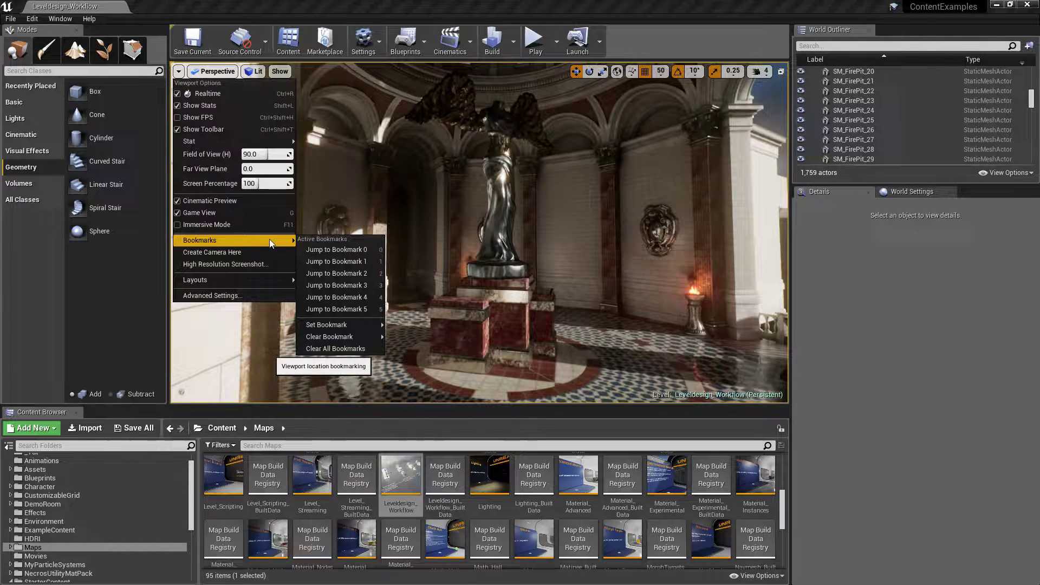
pyautogui.click(366, 309)
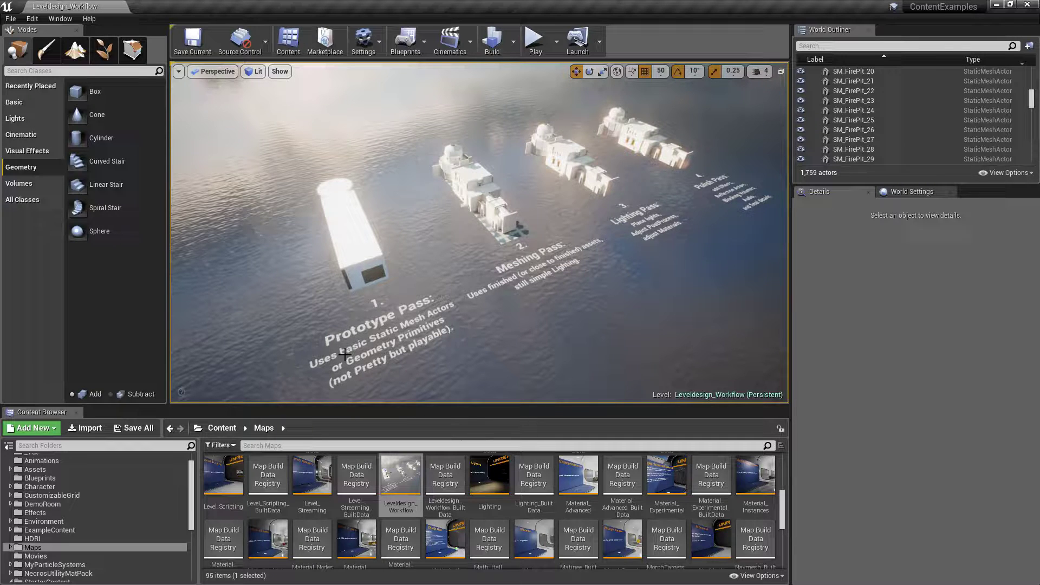
# Open the Architecture folder under StarterContent to view its wall, floor and pillar meshes
pyautogui.moveTo(190, 493); pyautogui.dragTo(187, 529)
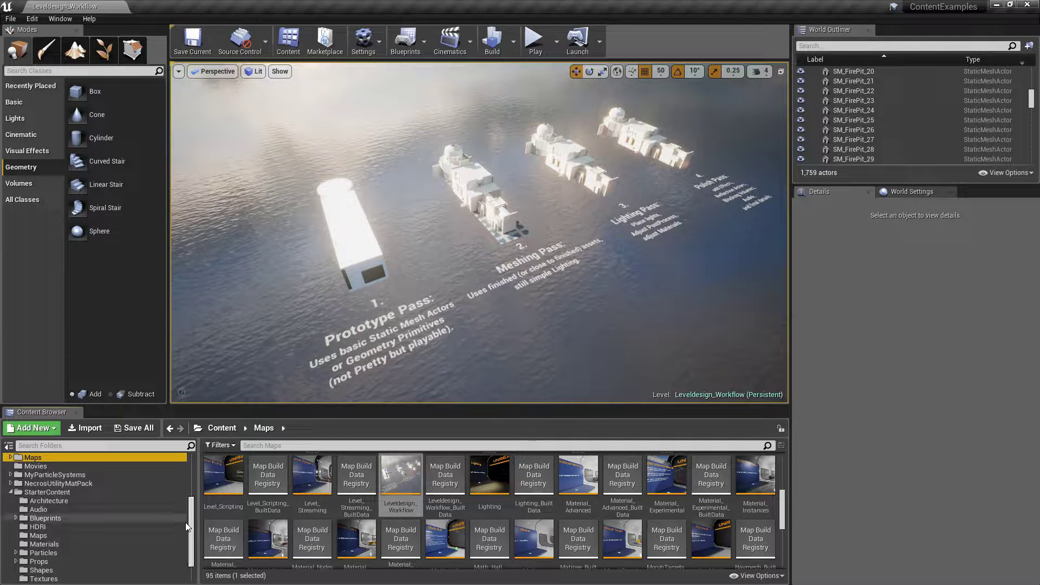
pyautogui.click(67, 501)
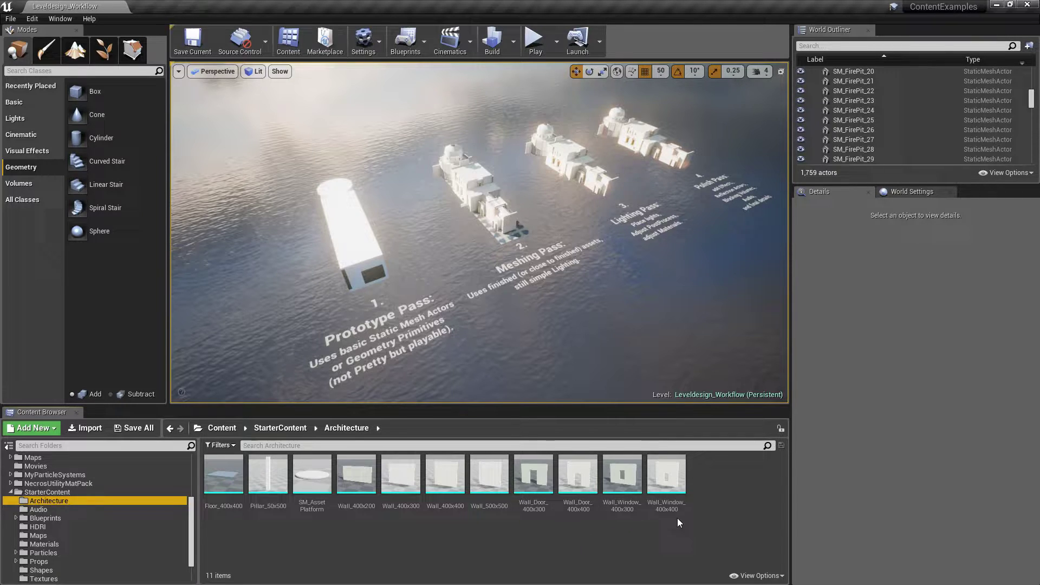
pyautogui.click(694, 528)
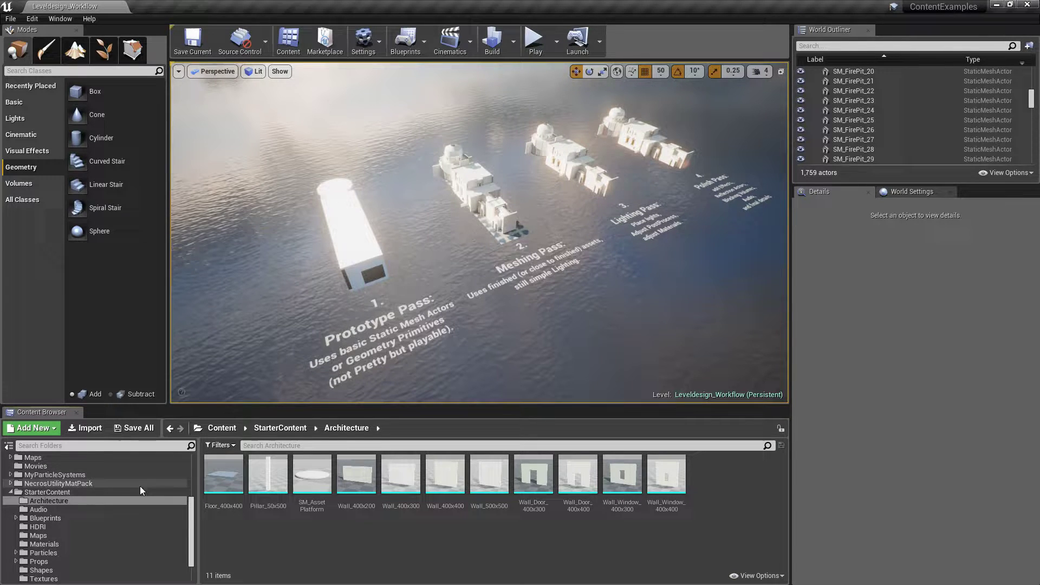
pyautogui.moveTo(191, 529); pyautogui.dragTo(192, 525)
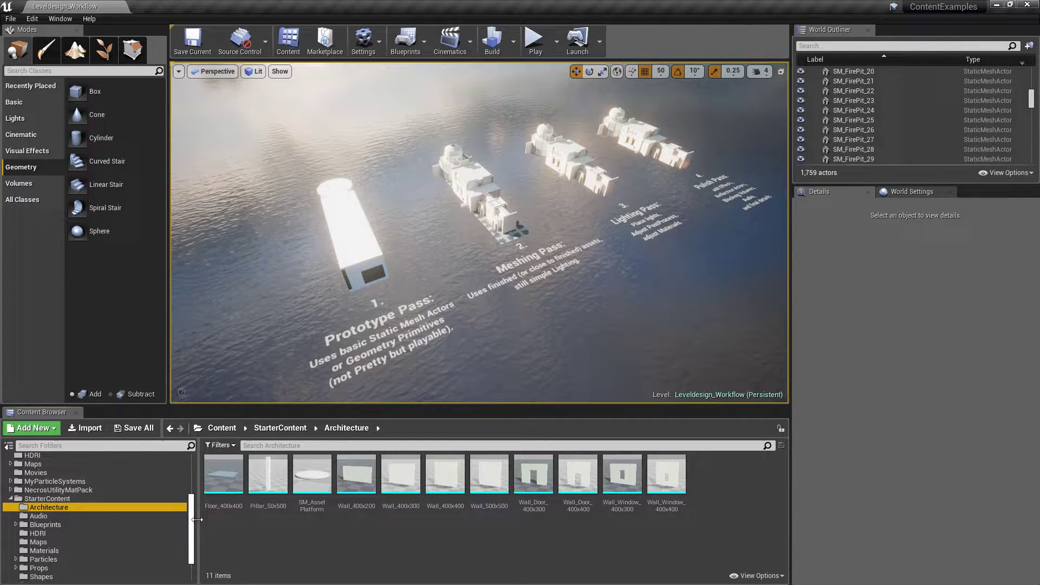
# Inspect the Starter Content pack among the content packs available for the project, and leave without adding it
pyautogui.click(33, 428)
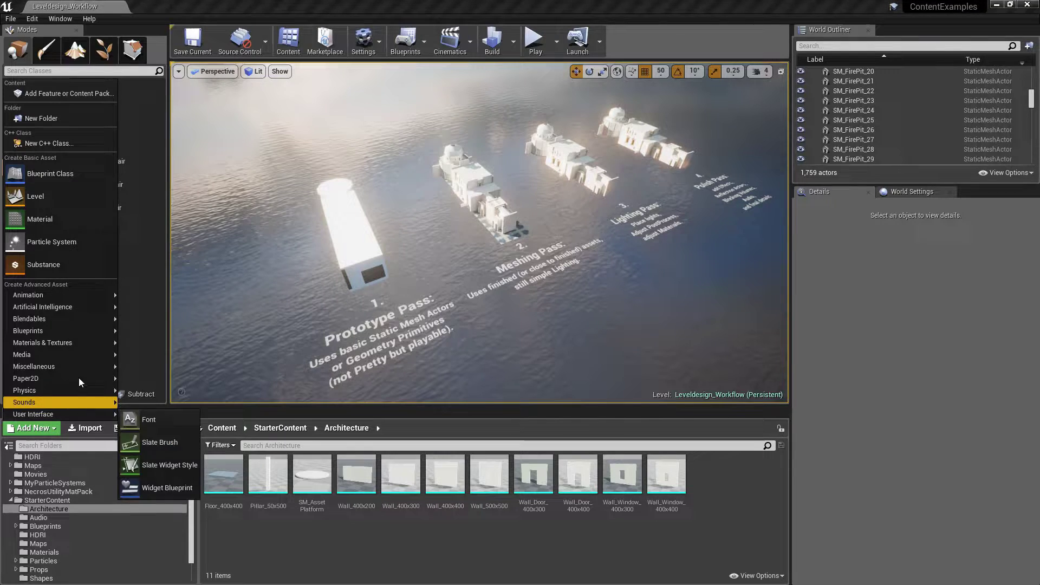
pyautogui.click(35, 429)
pyautogui.click(38, 430)
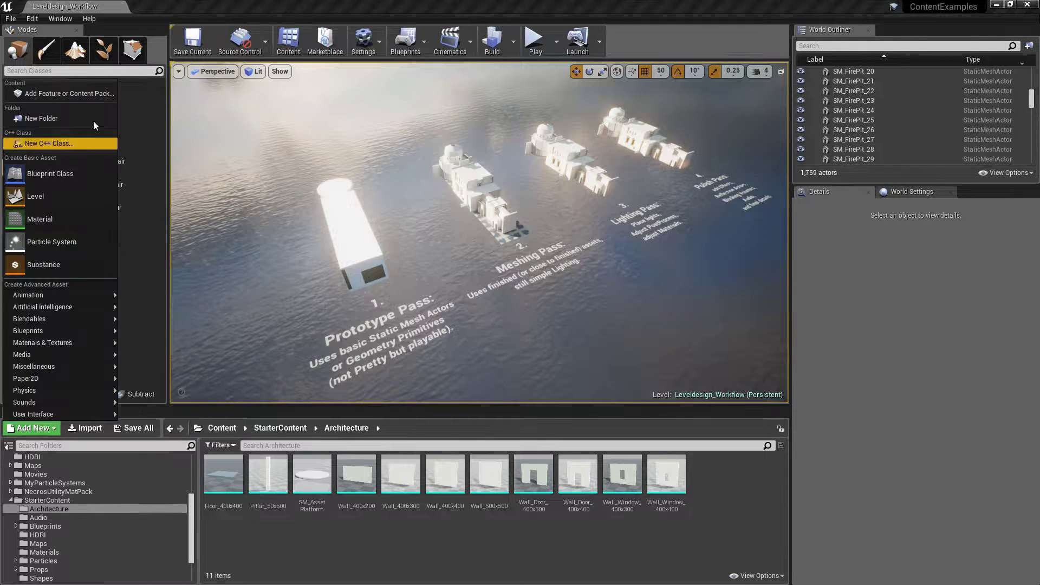
pyautogui.click(74, 92)
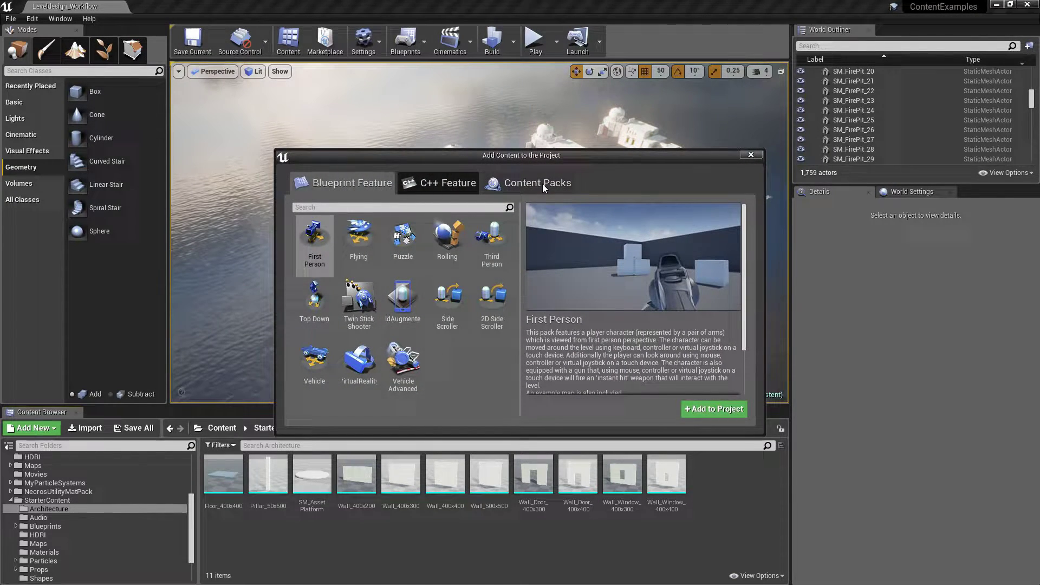
pyautogui.click(557, 182)
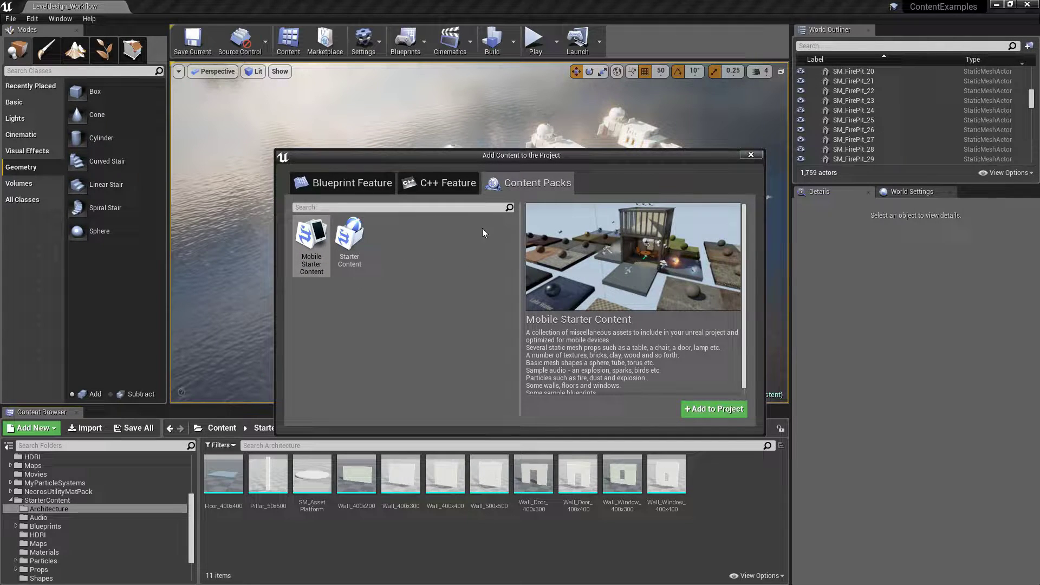
pyautogui.click(352, 267)
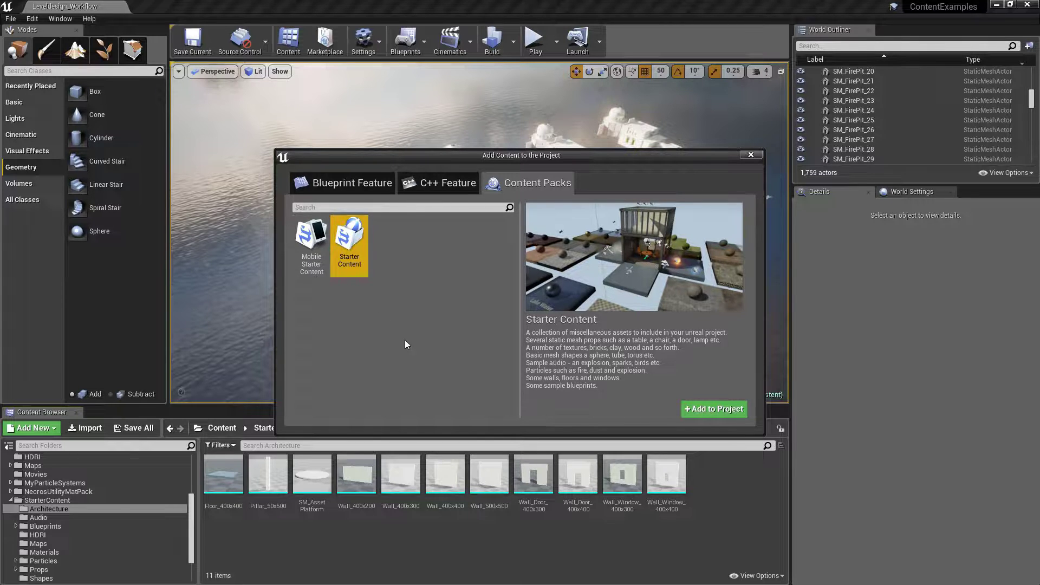
pyautogui.click(750, 155)
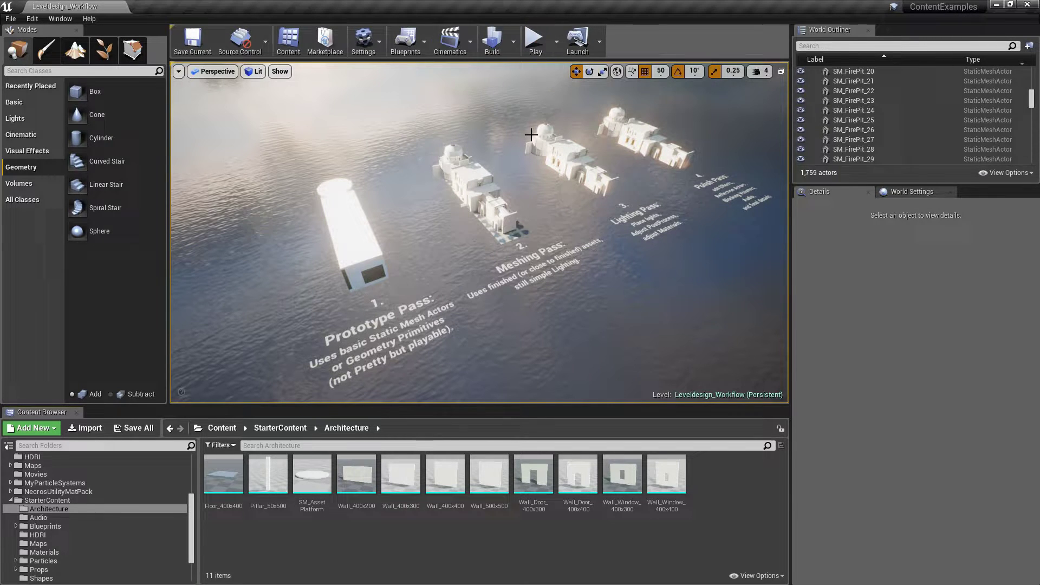
# Turn off Game View in the viewport overlooking the four level design passes
pyautogui.moveTo(533, 157); pyautogui.dragTo(519, 171, button='right')
pyautogui.moveTo(451, 202); pyautogui.dragTo(471, 160, button='right')
pyautogui.press('w')
pyautogui.press('g')
pyautogui.press('s')
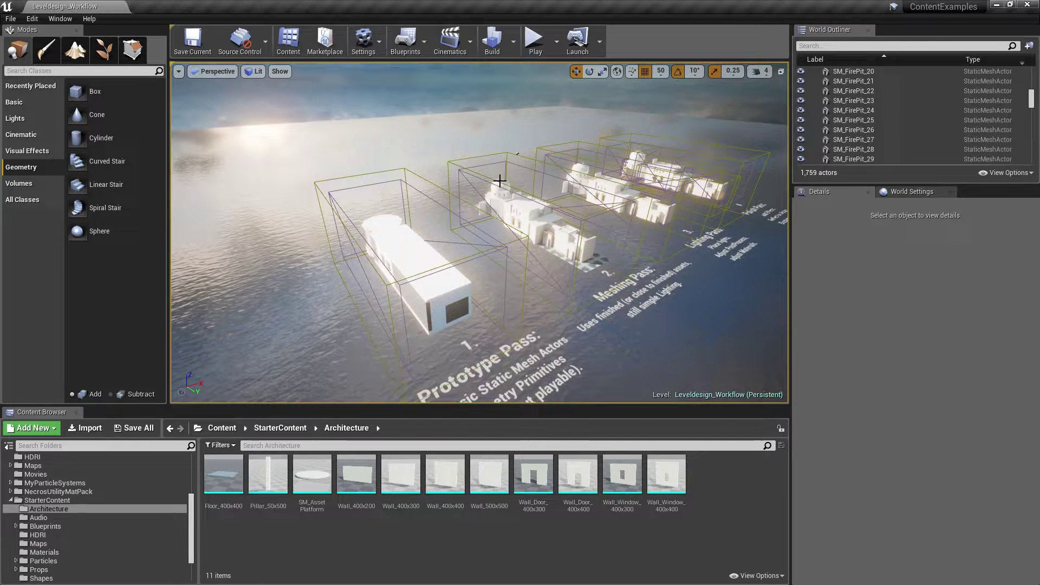
pyautogui.press('g')
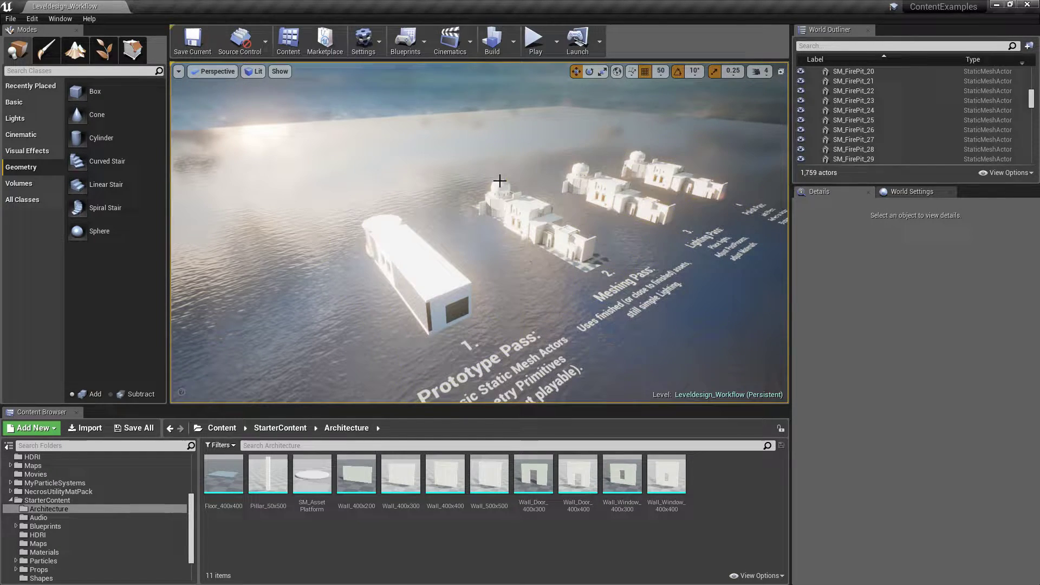
pyautogui.press('g')
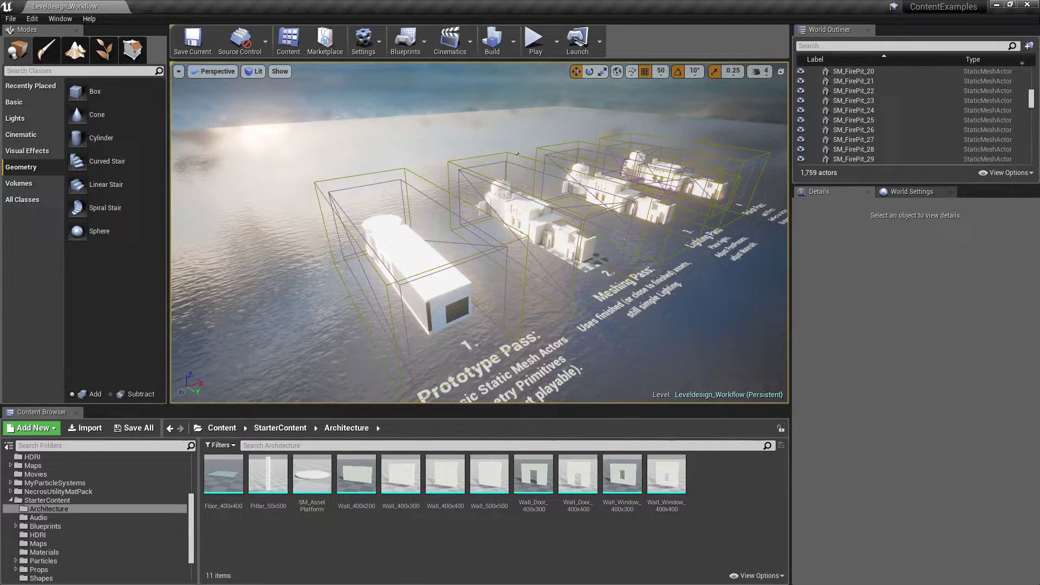
pyautogui.scroll(3, 490, 289)
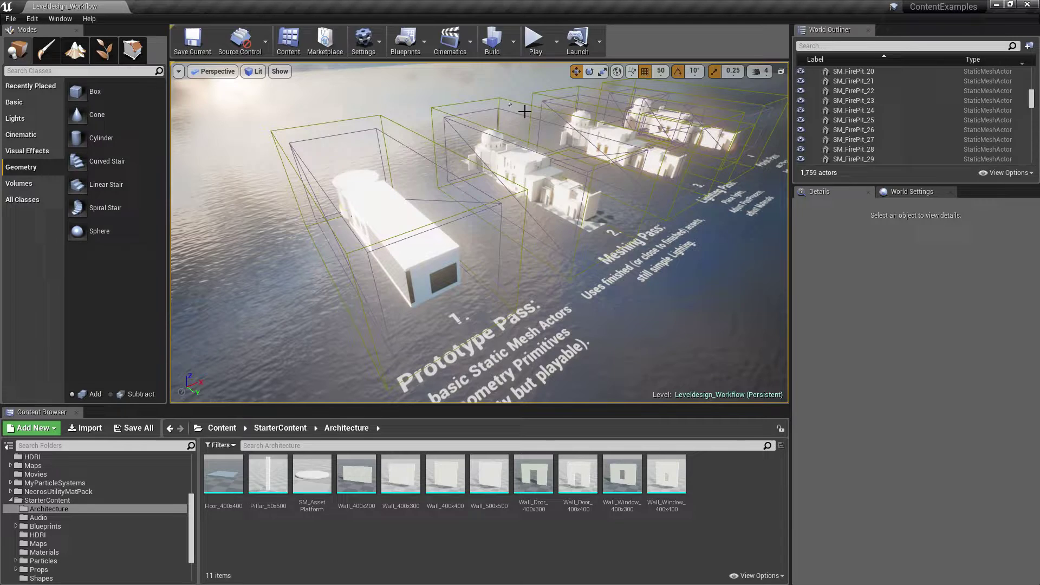
# Play the level in the editor and walk through the first-pass prototype's main hall and side corridors
pyautogui.click(534, 41)
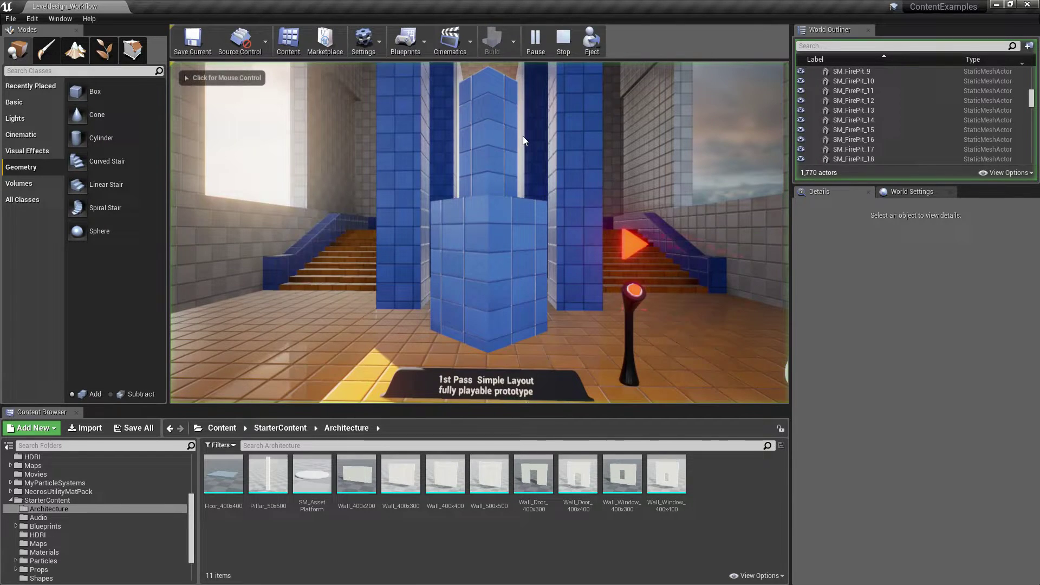
pyautogui.click(546, 165)
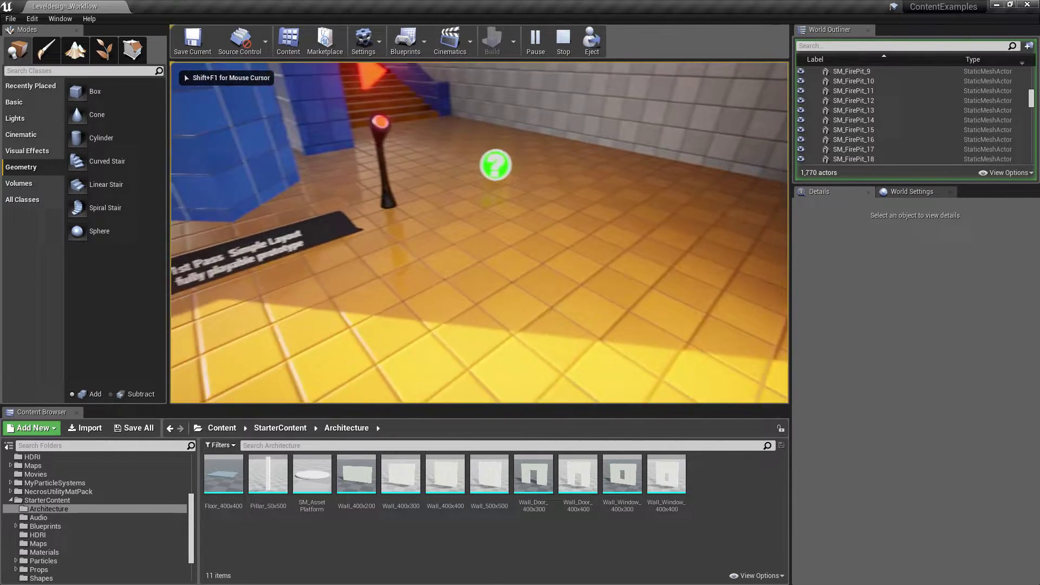
pyautogui.press('w')
pyautogui.press('w')
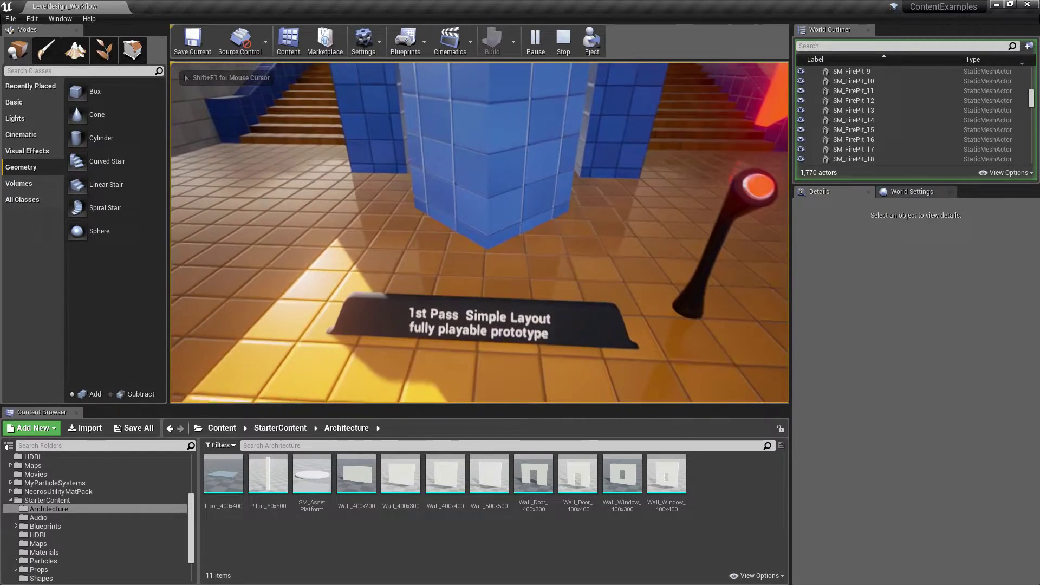
pyautogui.press('w')
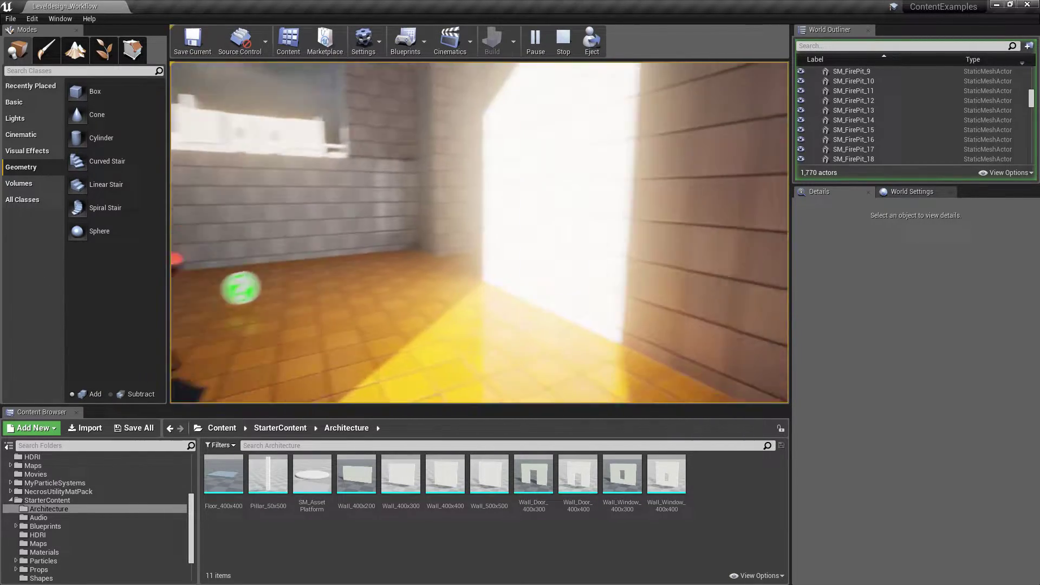
pyautogui.press('w')
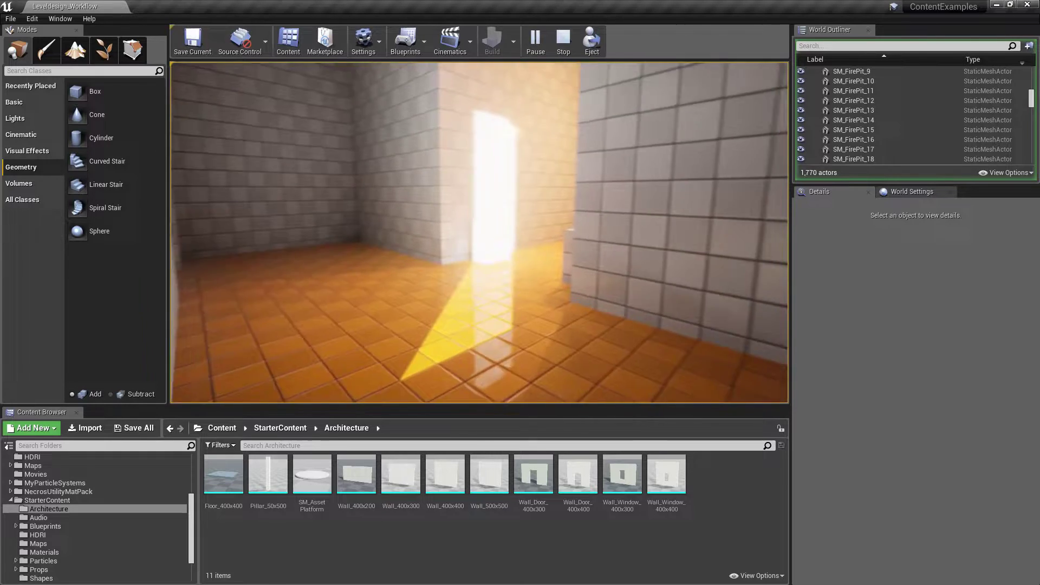
pyautogui.press('w')
pyautogui.press('s')
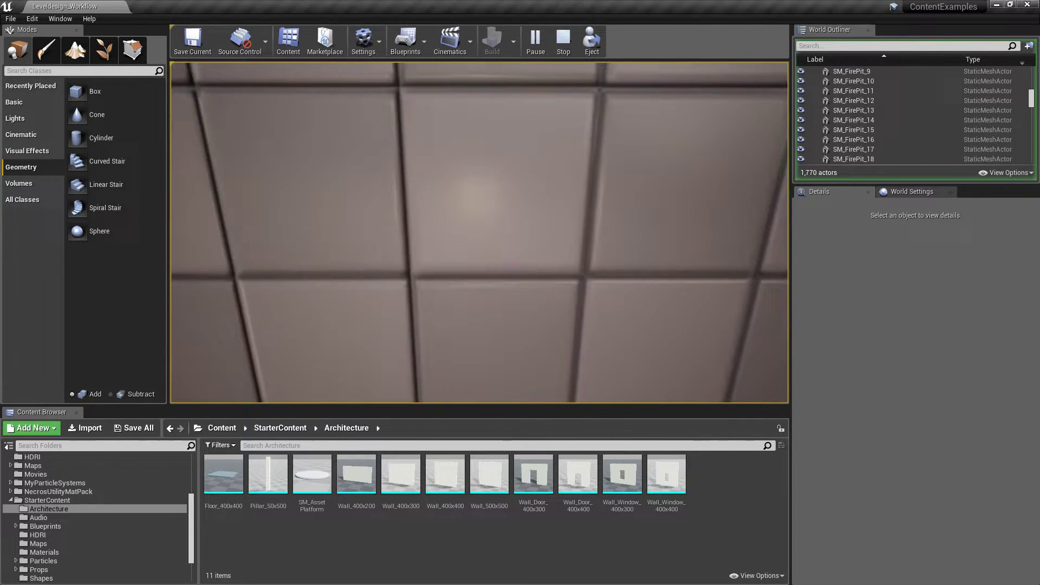
pyautogui.press('w')
pyautogui.press('d')
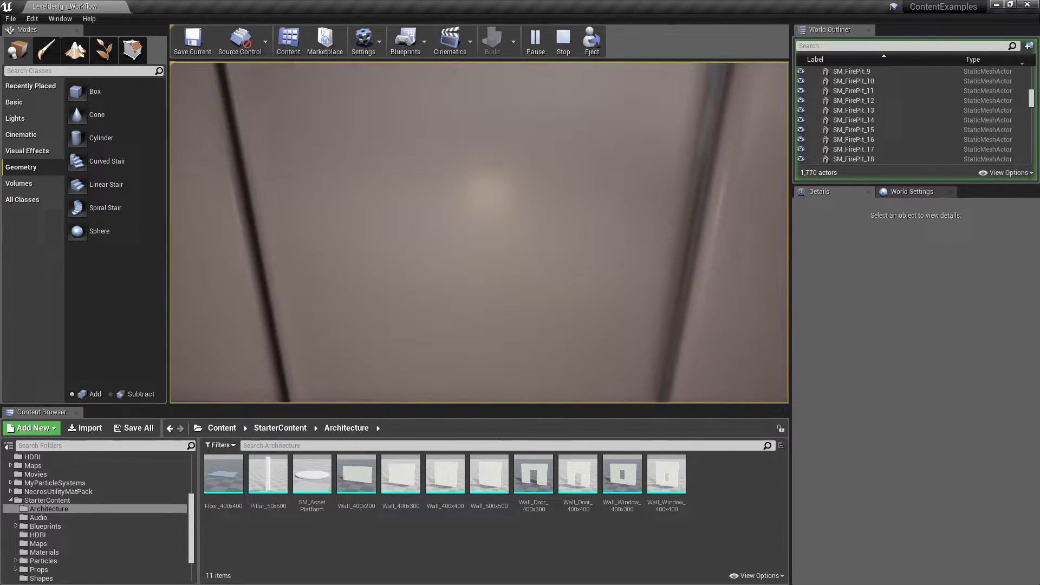
pyautogui.press('s')
pyautogui.press('w')
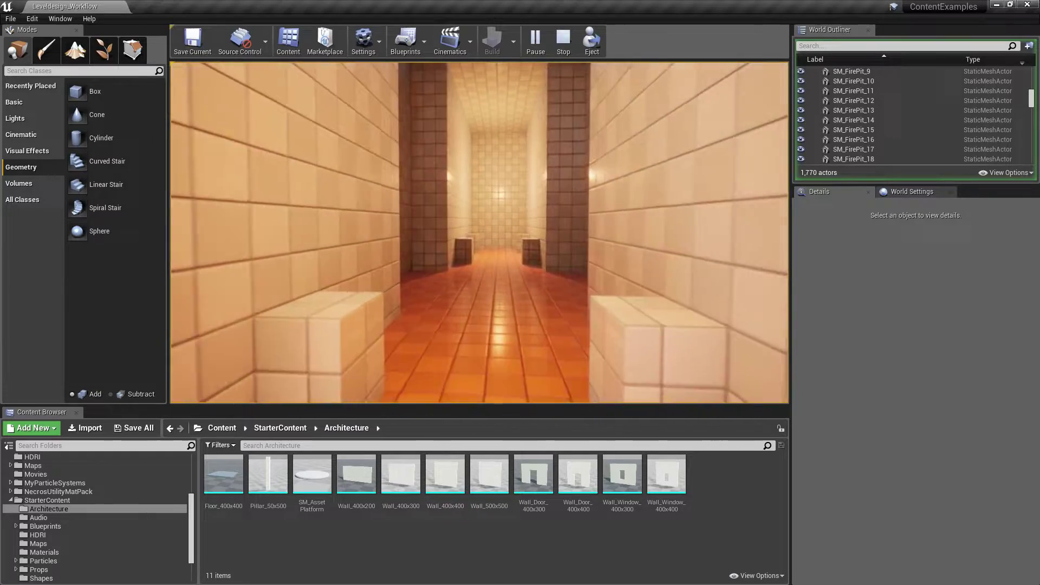
pyautogui.press('w')
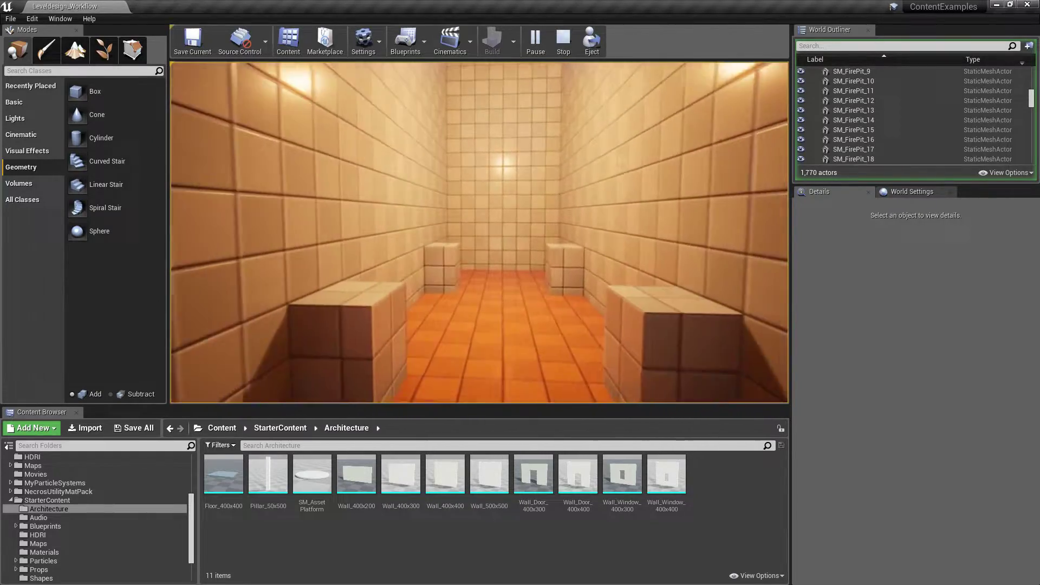
pyautogui.press('w')
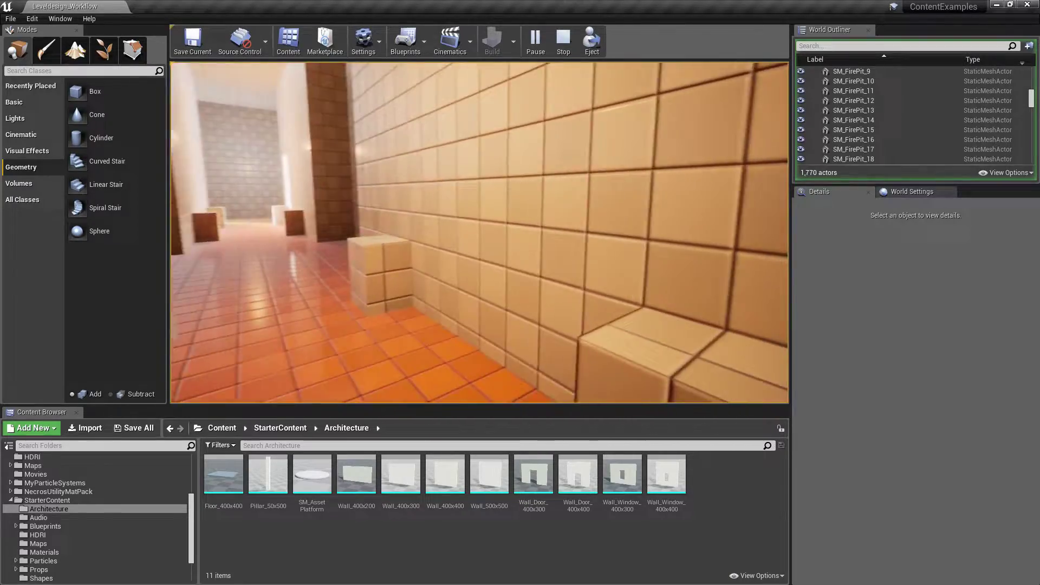
pyautogui.press('w')
pyautogui.press('w')
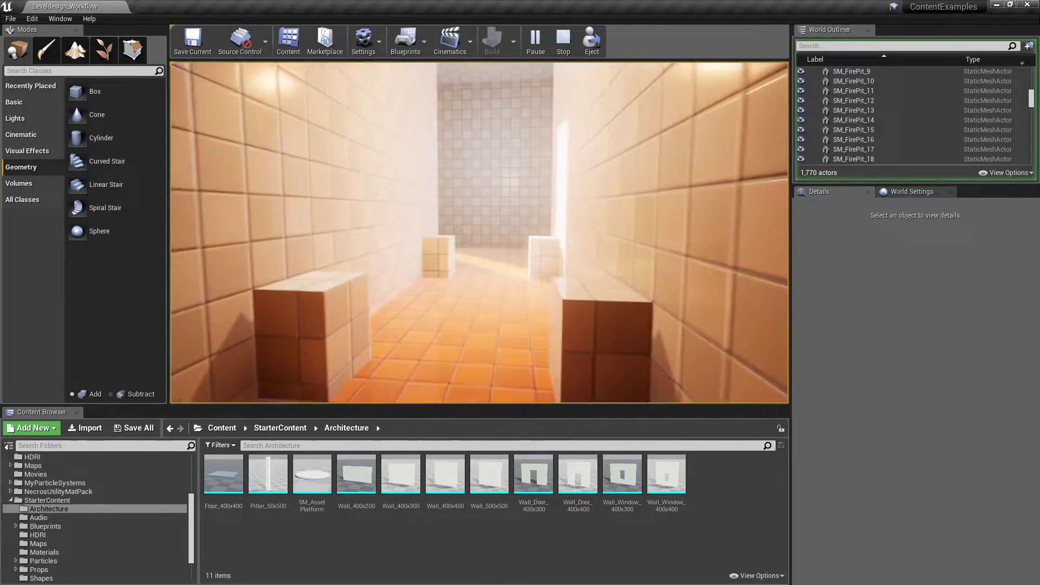
pyautogui.press('w')
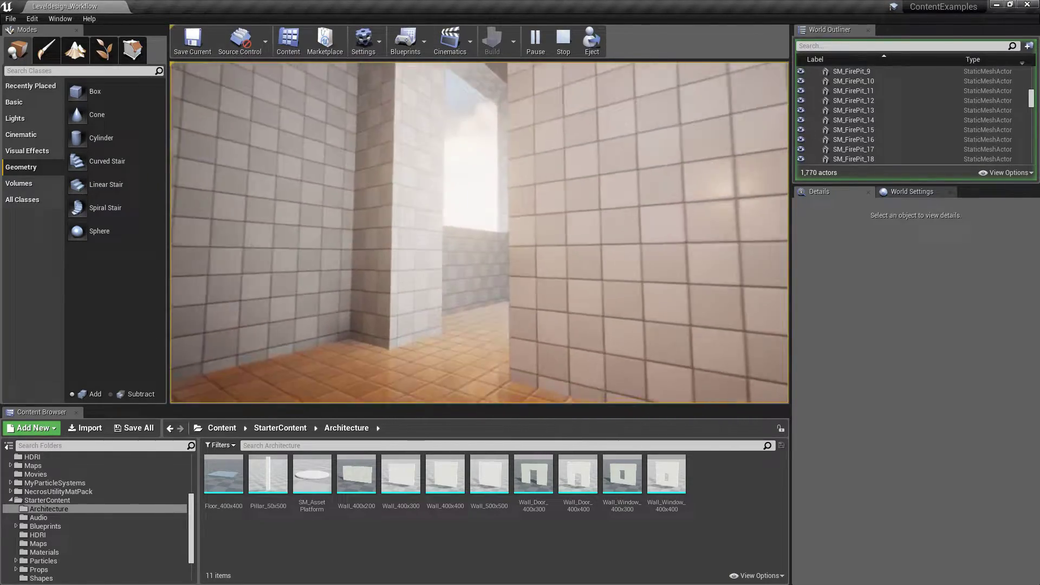
pyautogui.press('w')
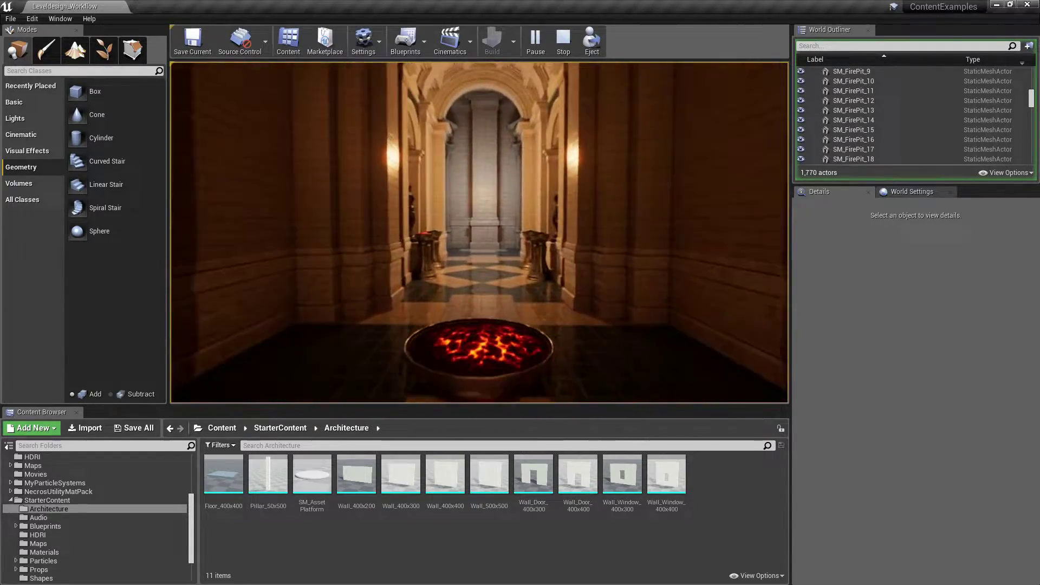
# Walk through the detailed halls and statue corridor of the meshed passes, and eject from the player into a free camera
pyautogui.press('s')
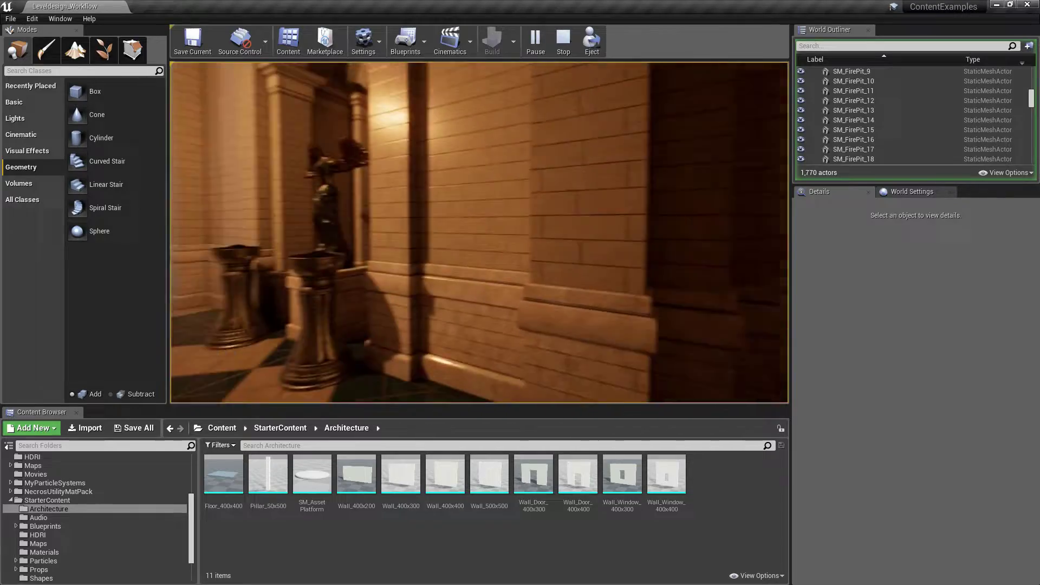
pyautogui.press('w')
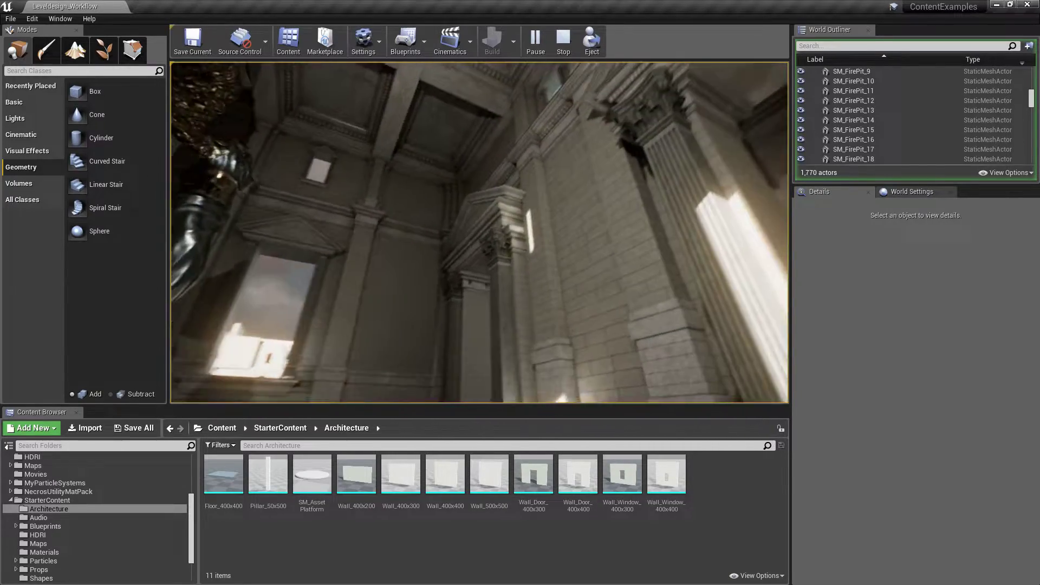
pyautogui.press('d')
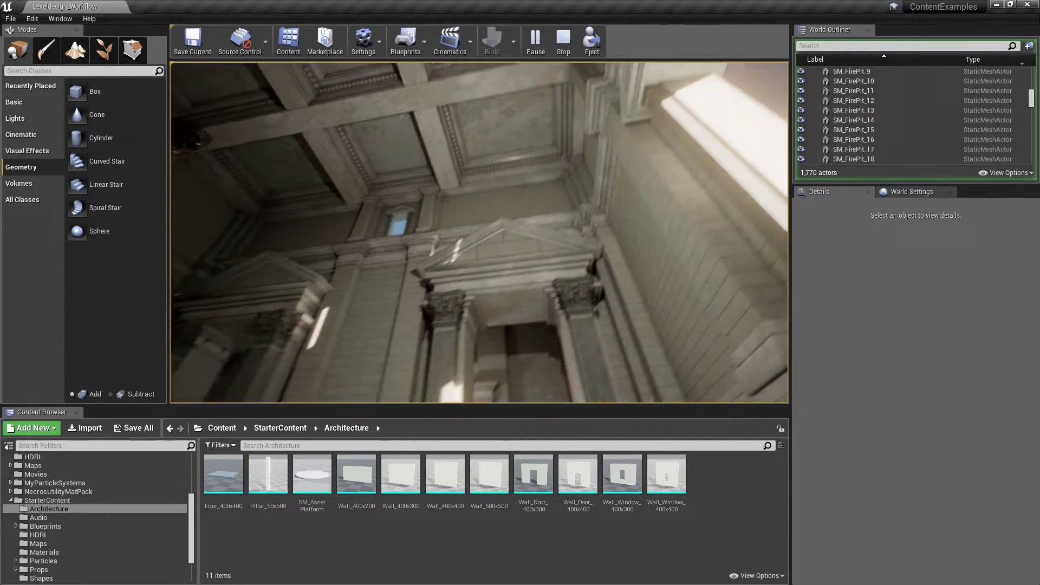
pyautogui.press('w')
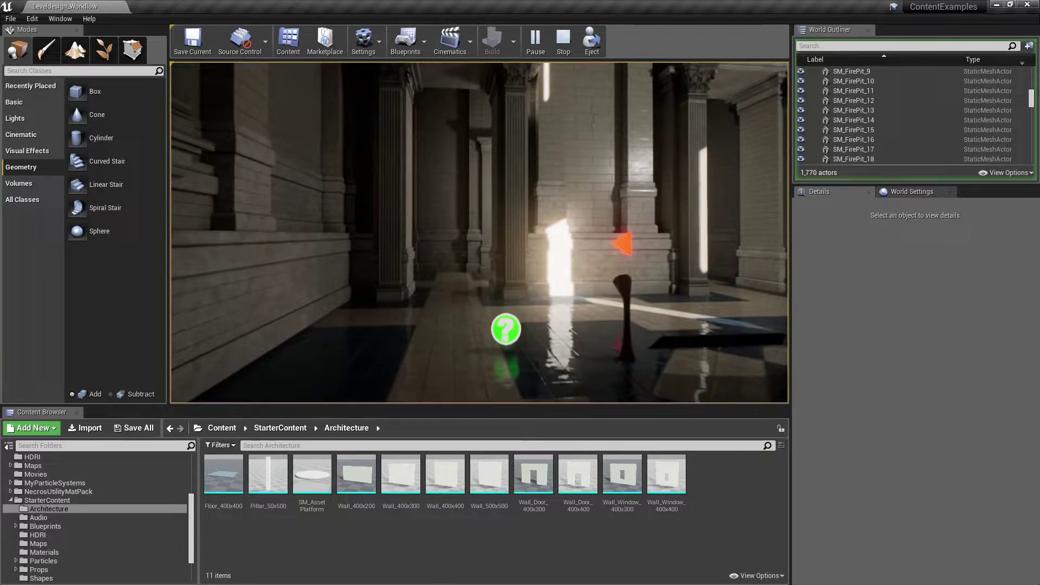
pyautogui.press('F8')
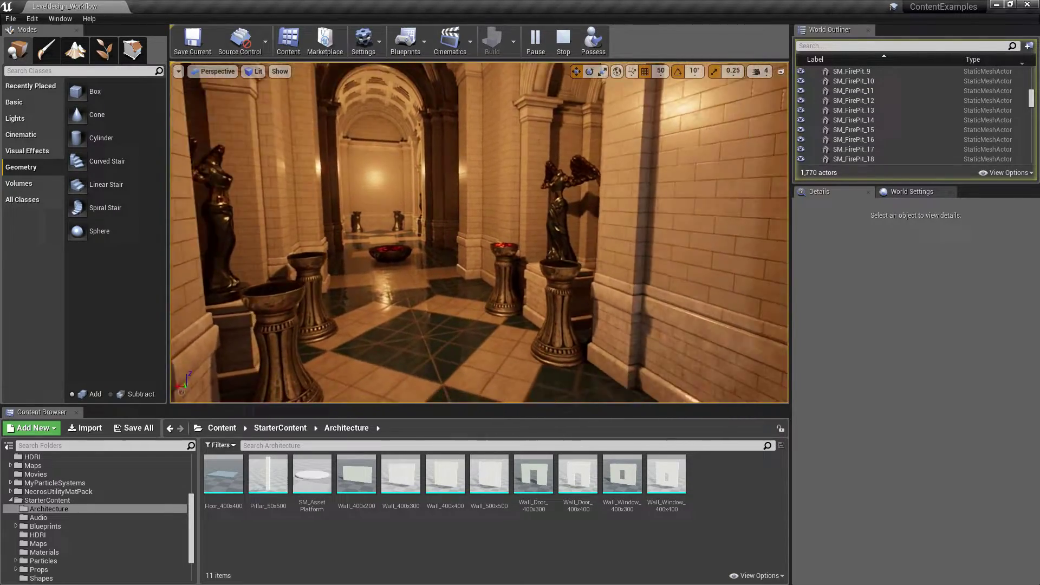
# Possess the player again, walk through the third lighting pass's statue hall, fire-lit corridor, staircase and rotunda, and stop playing
pyautogui.press('F8')
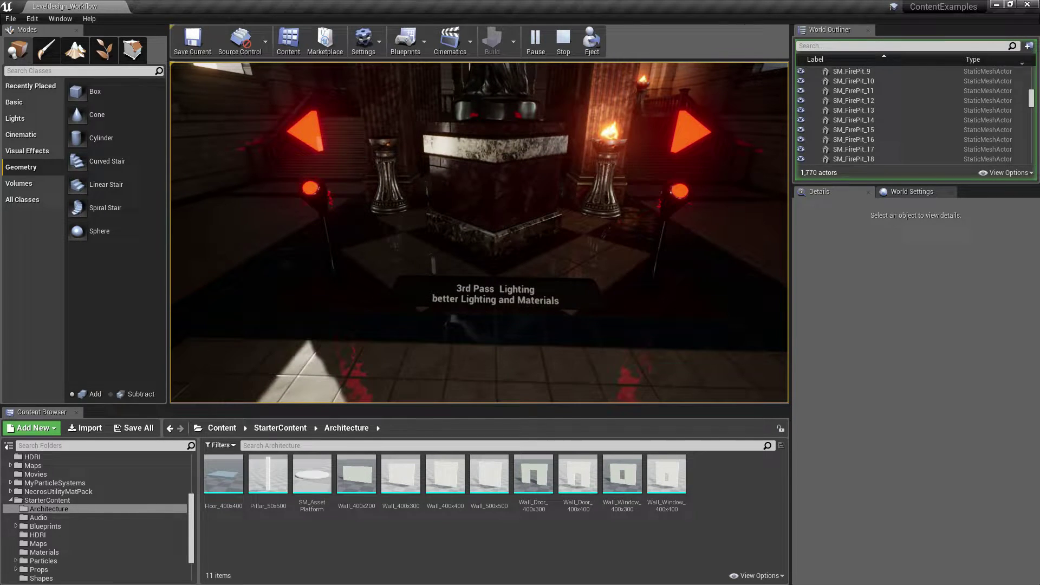
pyautogui.press('w')
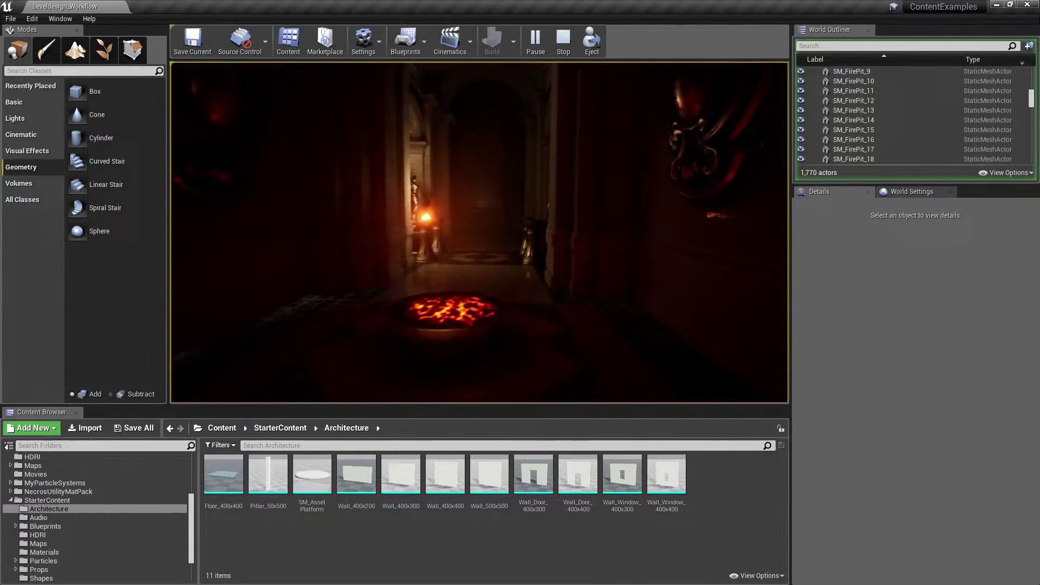
pyautogui.press('w')
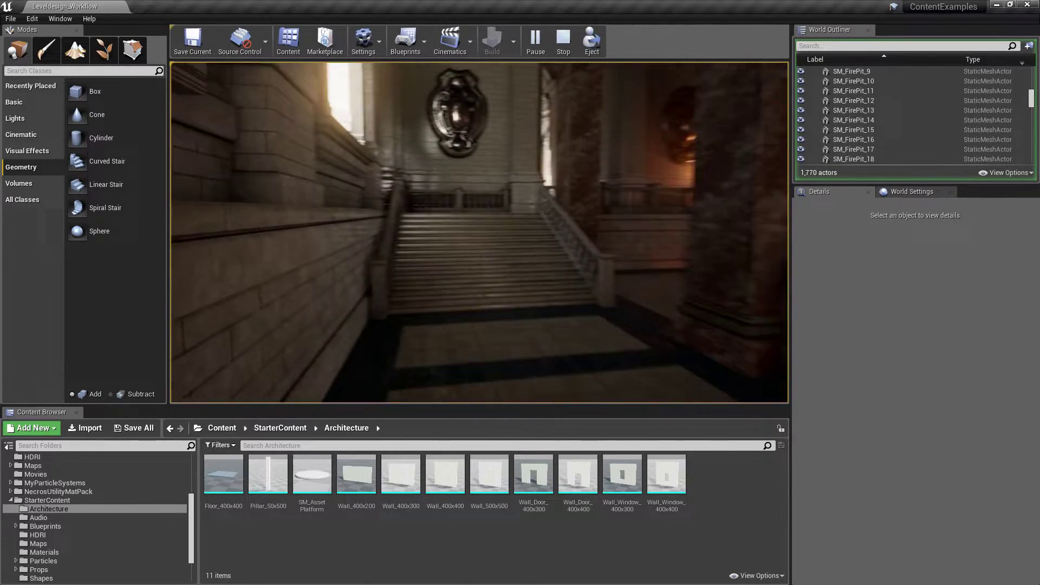
pyautogui.press('w')
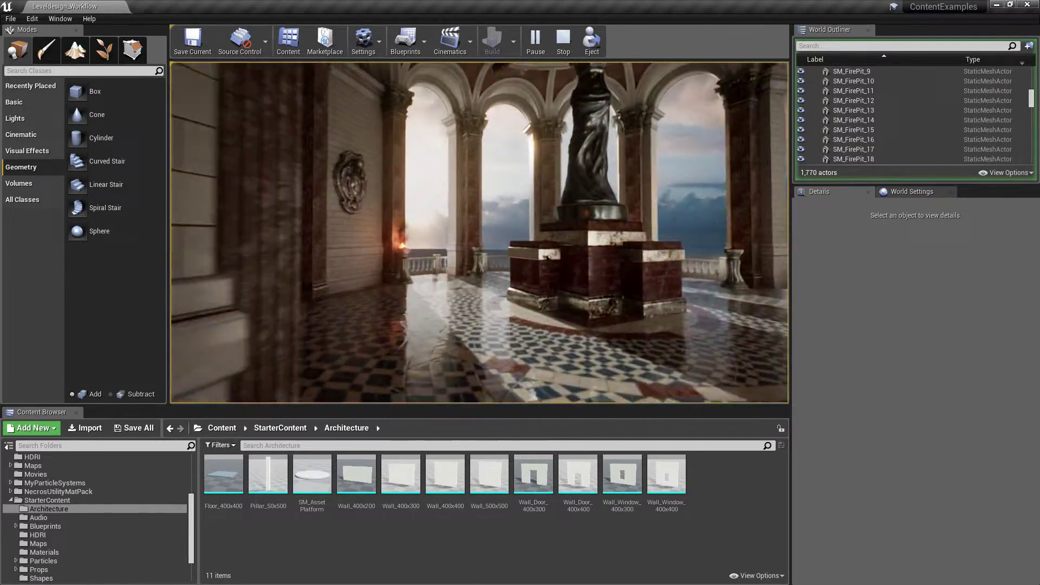
pyautogui.press('a')
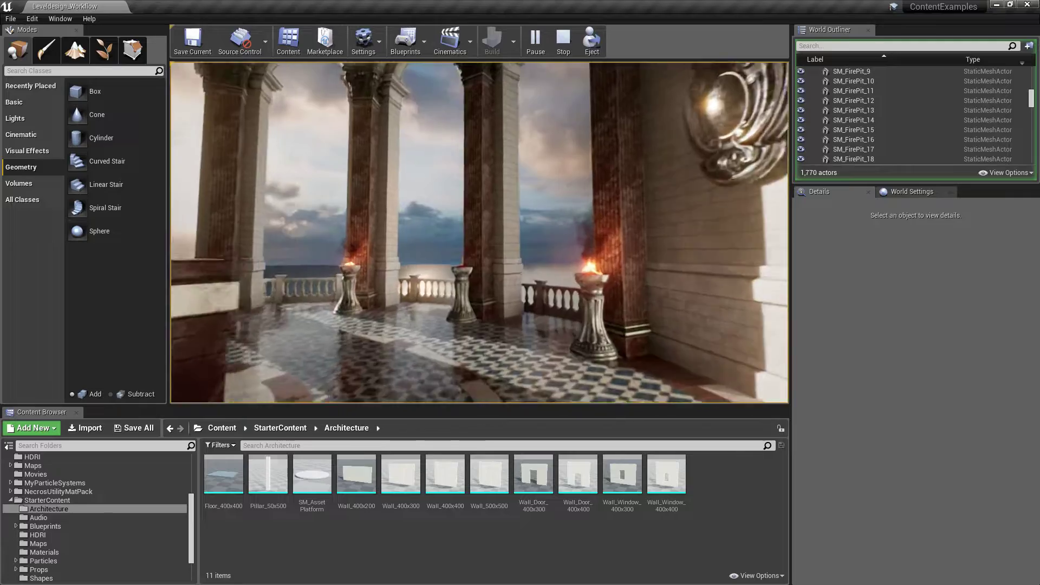
pyautogui.press('w')
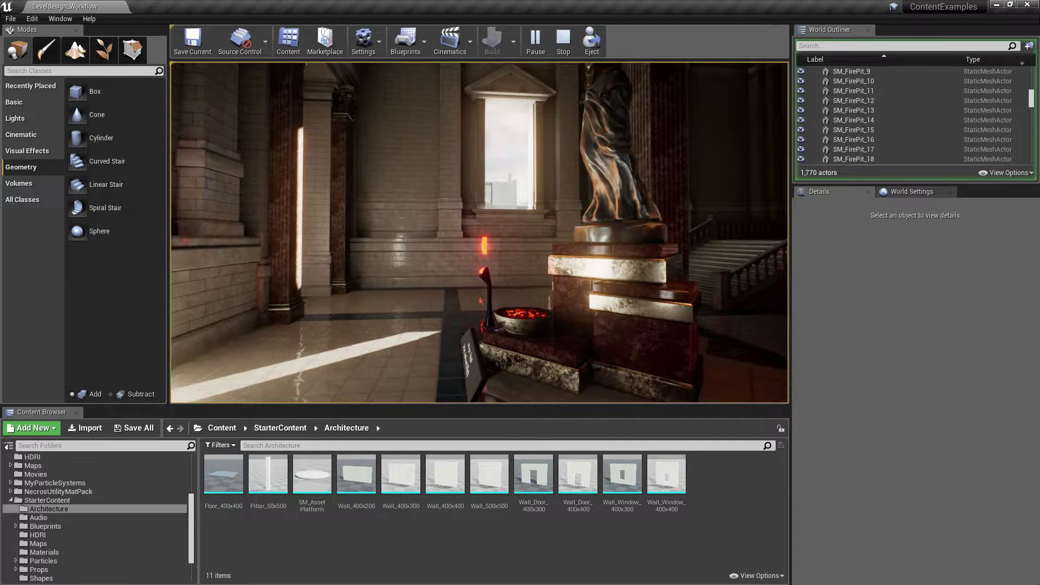
pyautogui.press('Escape')
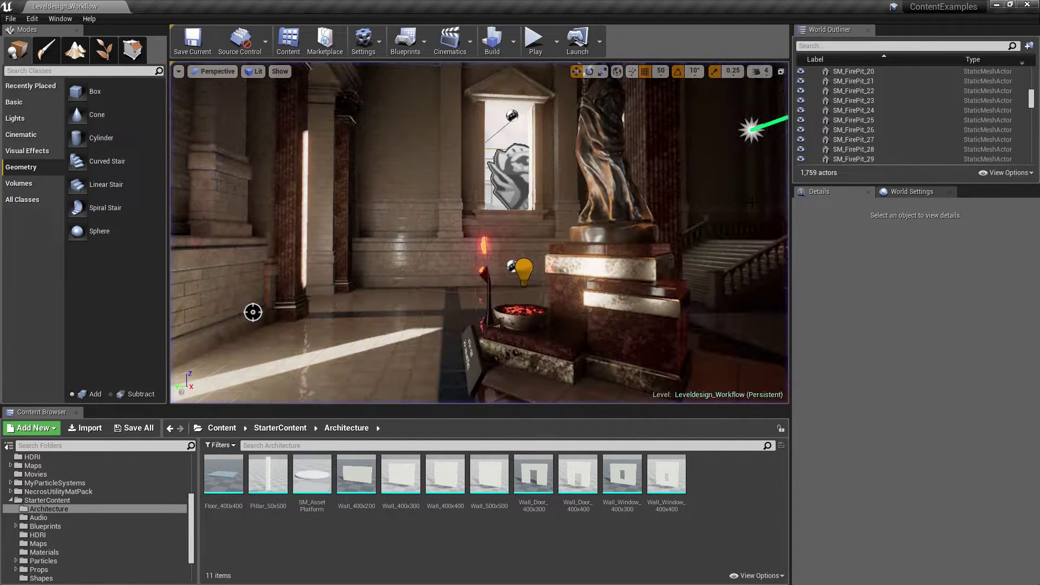
# Inspect a window god ray and the sphere reflection capture beside the column in the third-pass statue hall
pyautogui.moveTo(684, 219); pyautogui.dragTo(715, 212, button='right')
pyautogui.press('a')
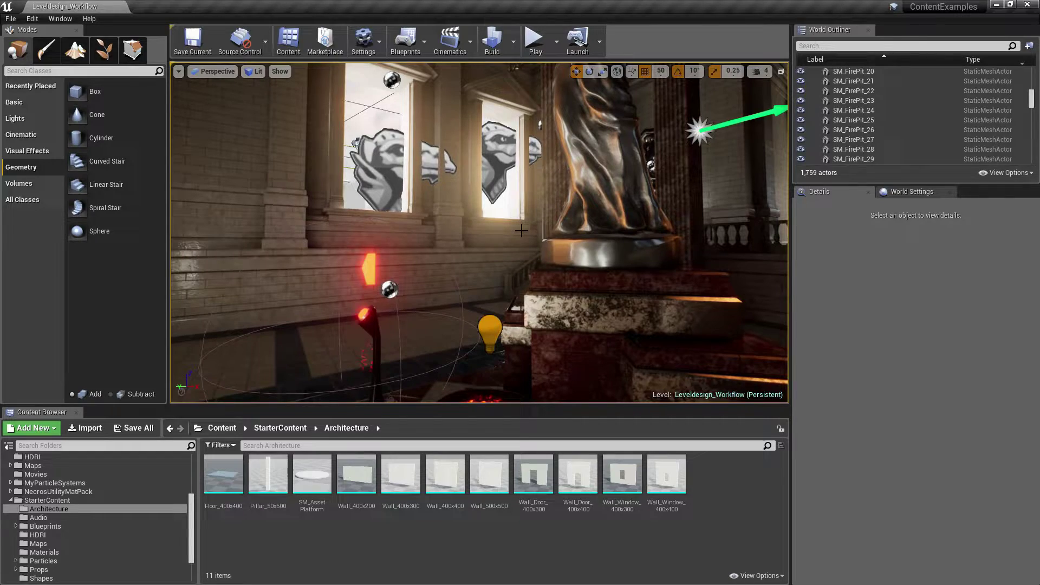
pyautogui.moveTo(515, 232); pyautogui.dragTo(488, 184, button='right')
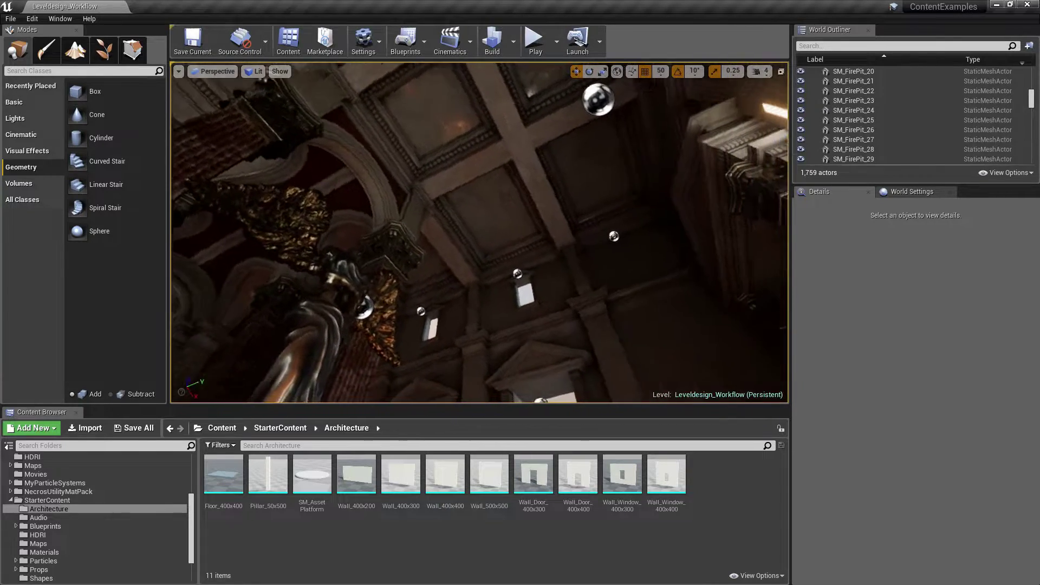
pyautogui.click(606, 102)
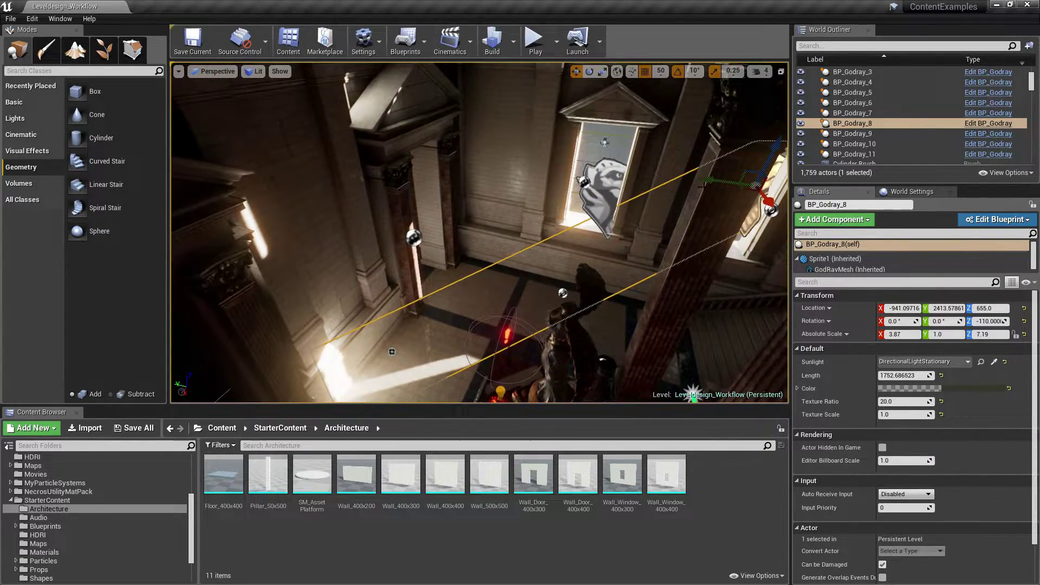
pyautogui.click(413, 237)
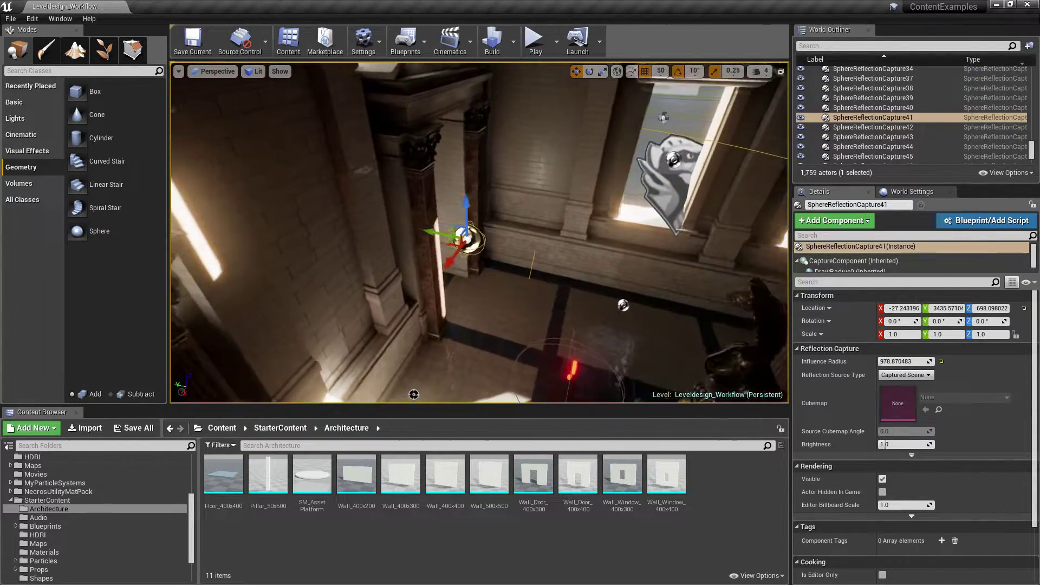
pyautogui.scroll(9, 865, 141)
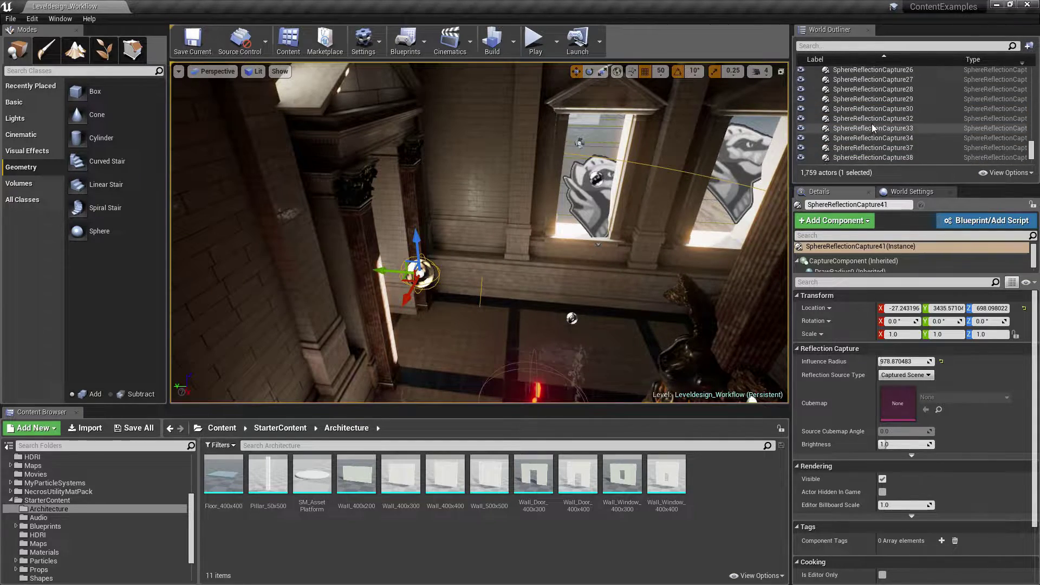
pyautogui.moveTo(681, 155); pyautogui.dragTo(686, 157, button='right')
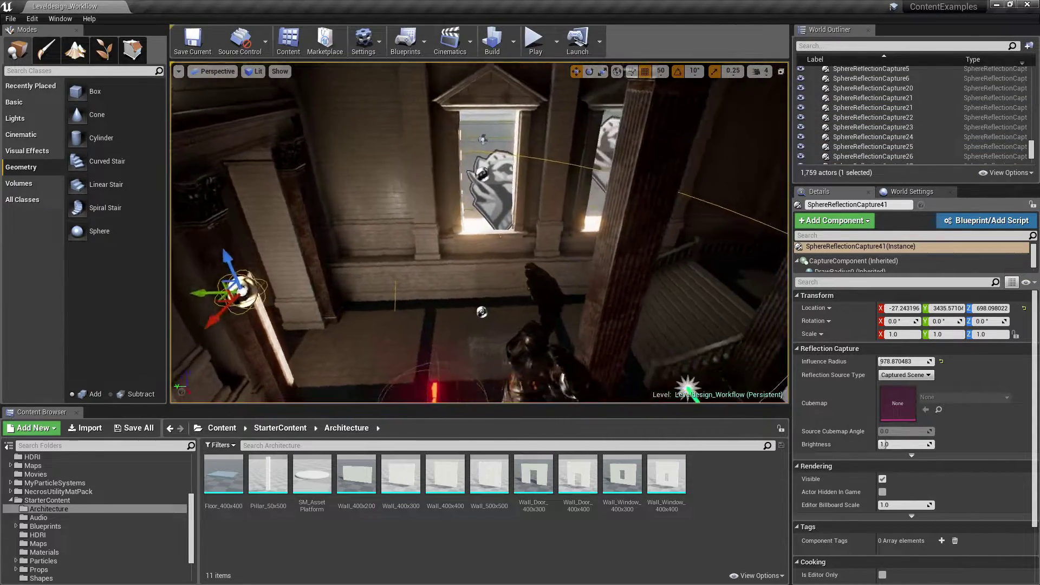
# Fly down the fire-lit corridor and inspect the volumetric light sphere around a fire pit at its end
pyautogui.moveTo(479, 232); pyautogui.dragTo(271, 168, button='right')
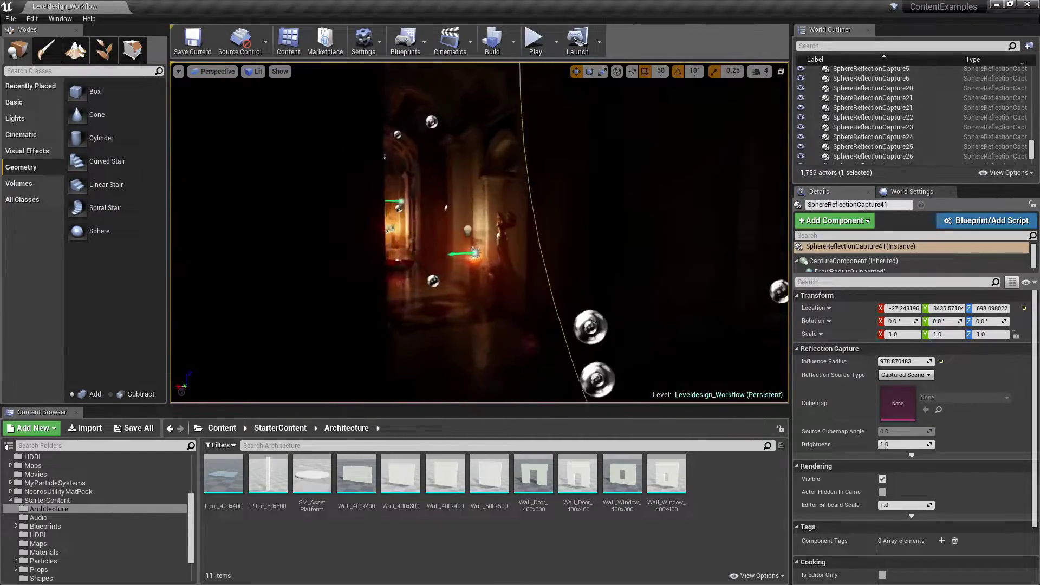
pyautogui.moveTo(479, 232); pyautogui.dragTo(525, 271, button='right')
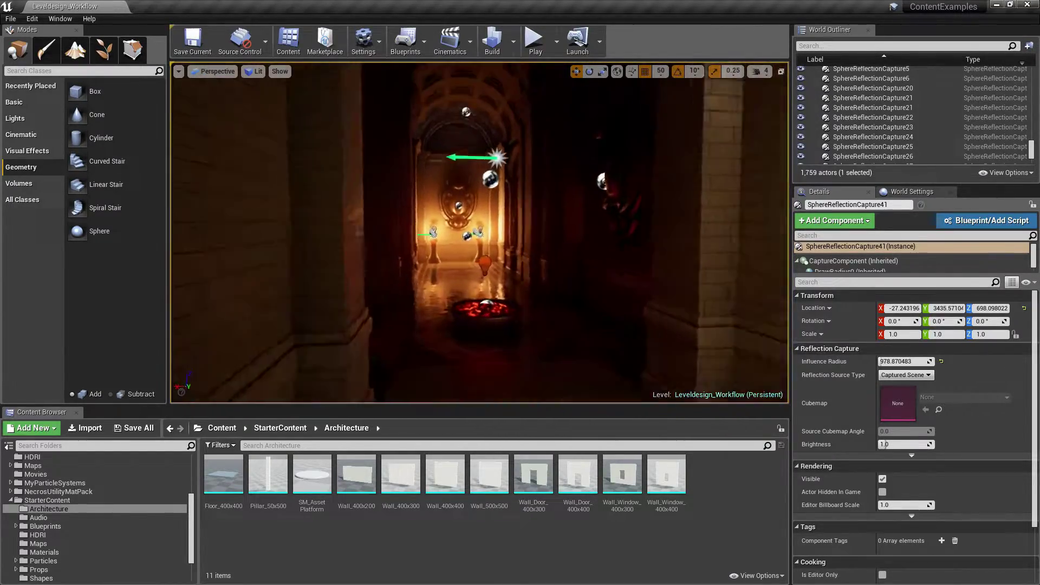
pyautogui.press('w')
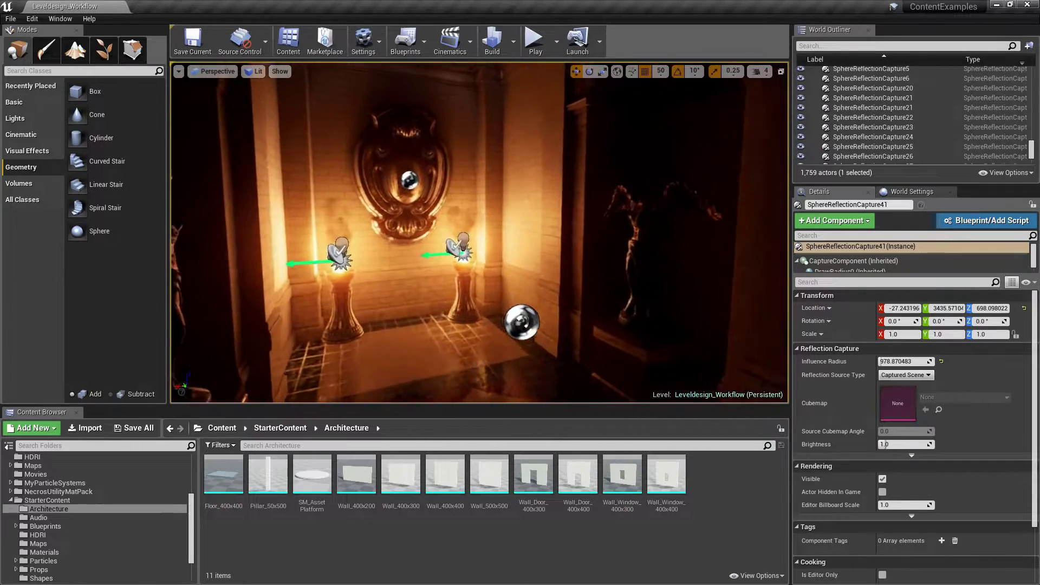
pyautogui.moveTo(392, 228); pyautogui.dragTo(374, 230, button='right')
pyautogui.click(375, 287)
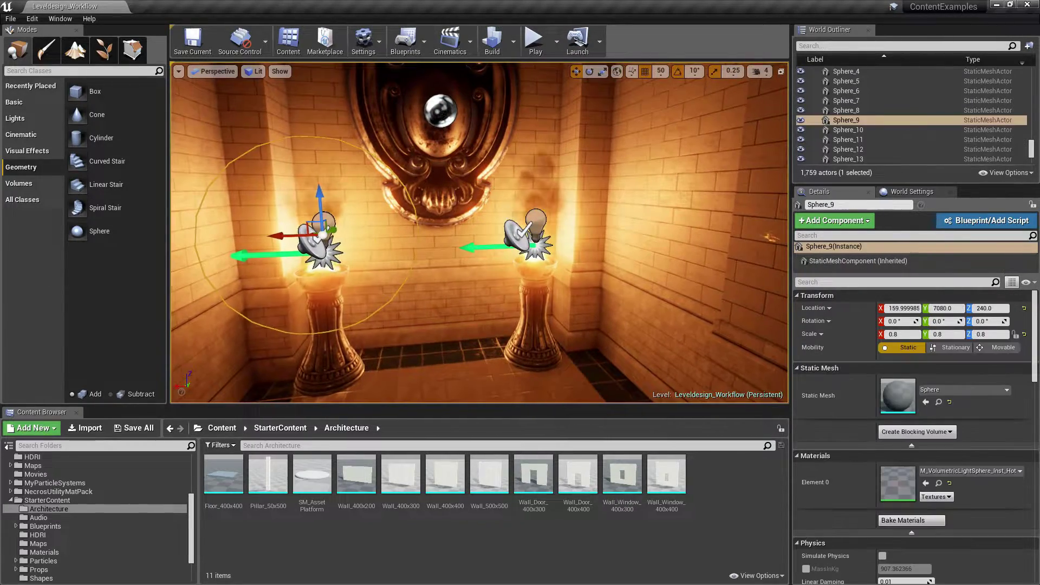
pyautogui.moveTo(375, 287); pyautogui.dragTo(341, 244)
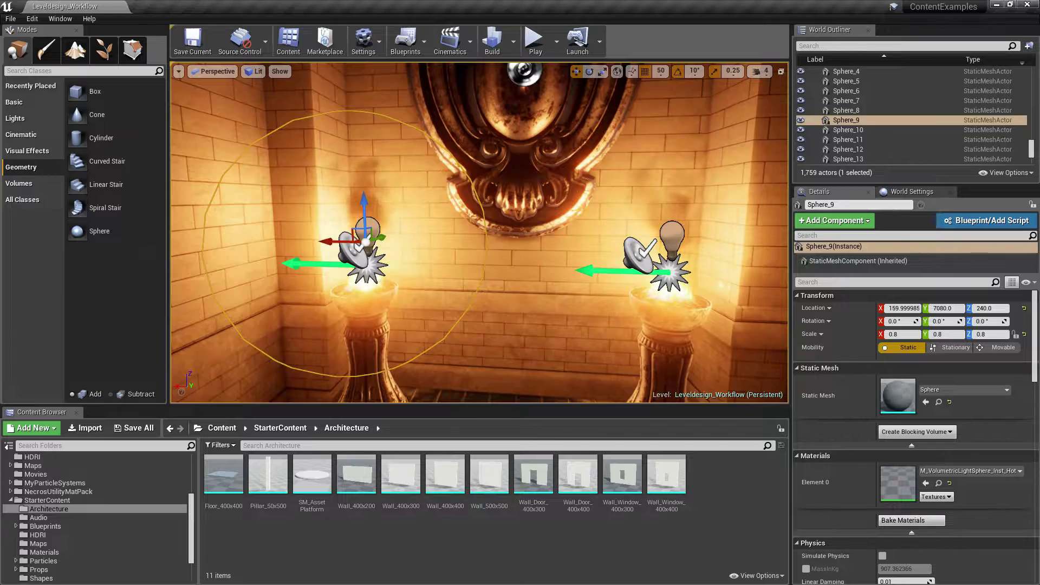
pyautogui.scroll(-2, 389, 245)
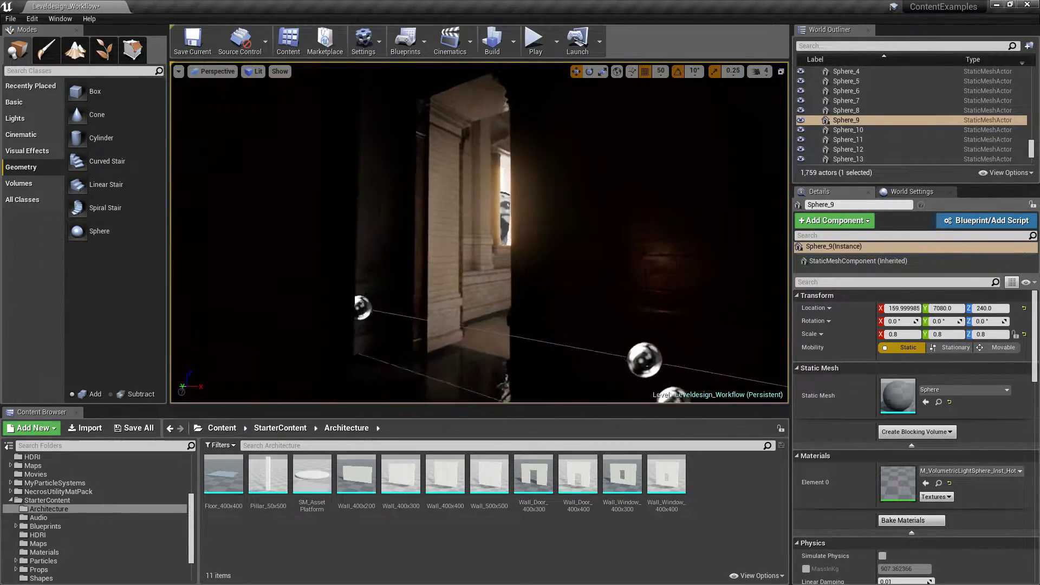
# Inspect the god ray blueprints placed at a statue hall window and at a window beneath the rotunda's dome
pyautogui.moveTo(479, 232); pyautogui.dragTo(439, 227, button='right')
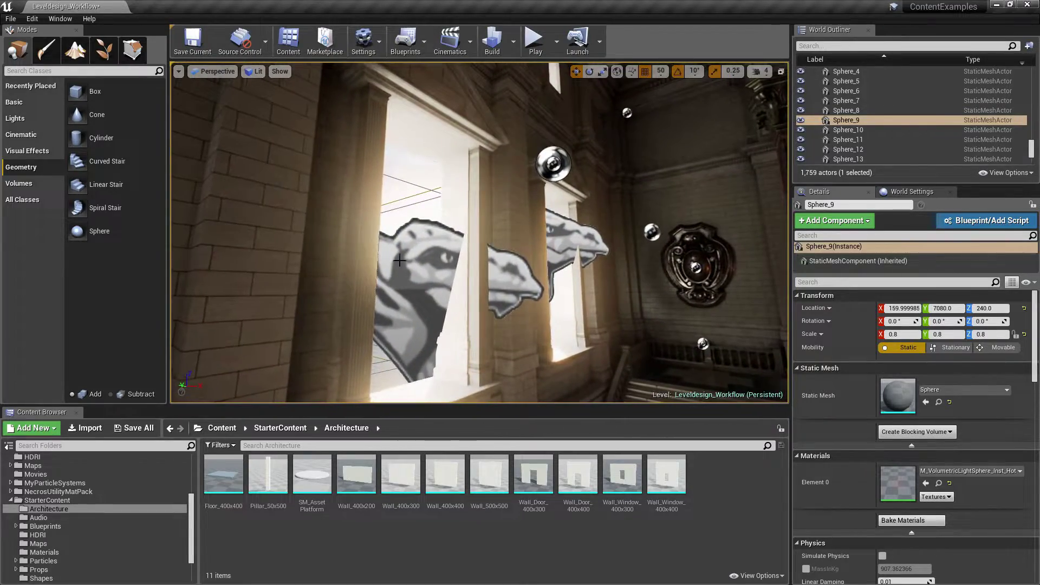
pyautogui.click(428, 276)
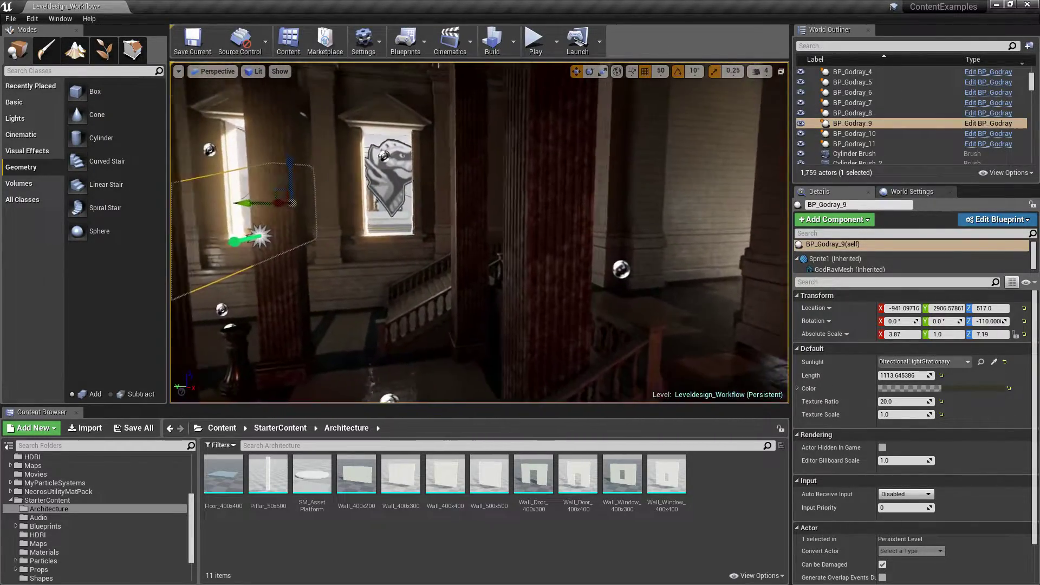
pyautogui.moveTo(535, 249); pyautogui.dragTo(499, 252, button='right')
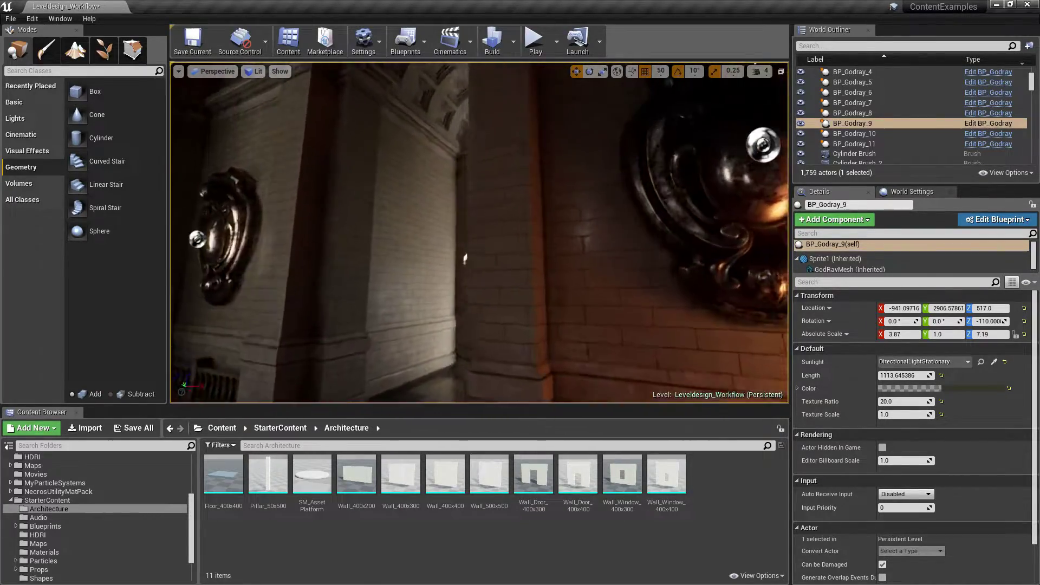
pyautogui.press('w')
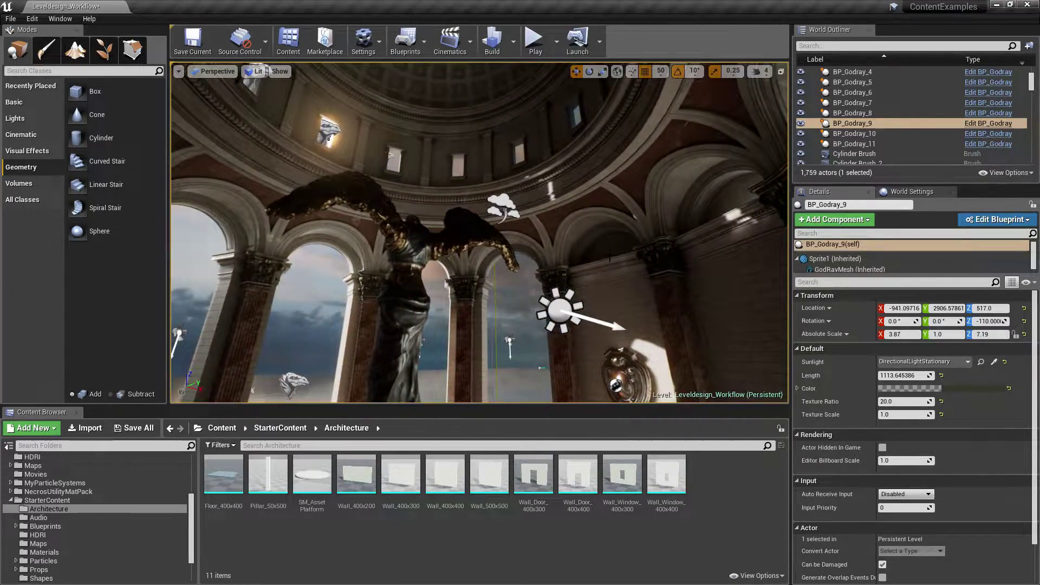
pyautogui.moveTo(479, 232); pyautogui.dragTo(444, 173, button='right')
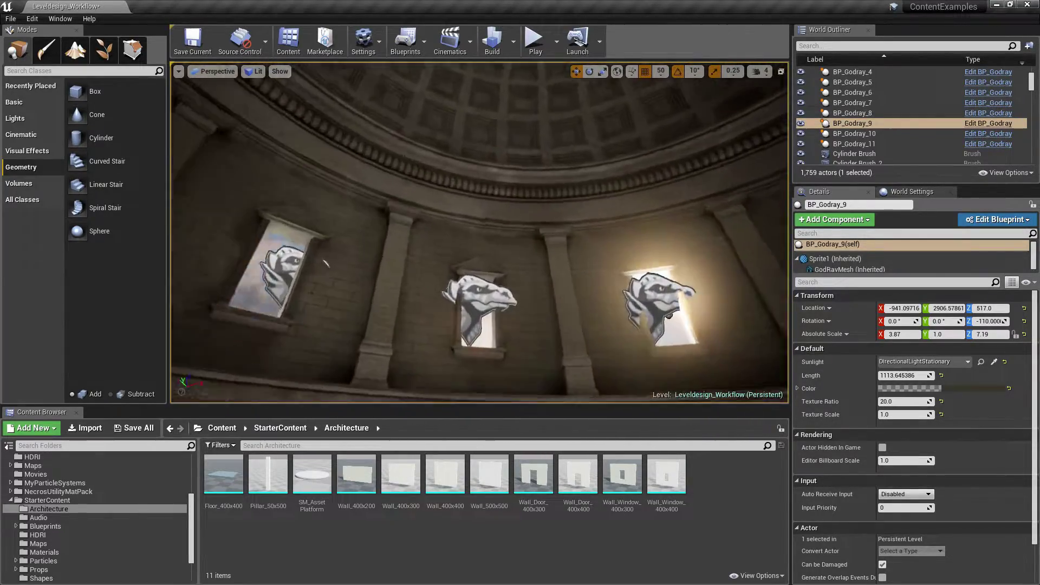
pyautogui.click(481, 245)
pyautogui.moveTo(482, 245); pyautogui.dragTo(758, 319, button='right')
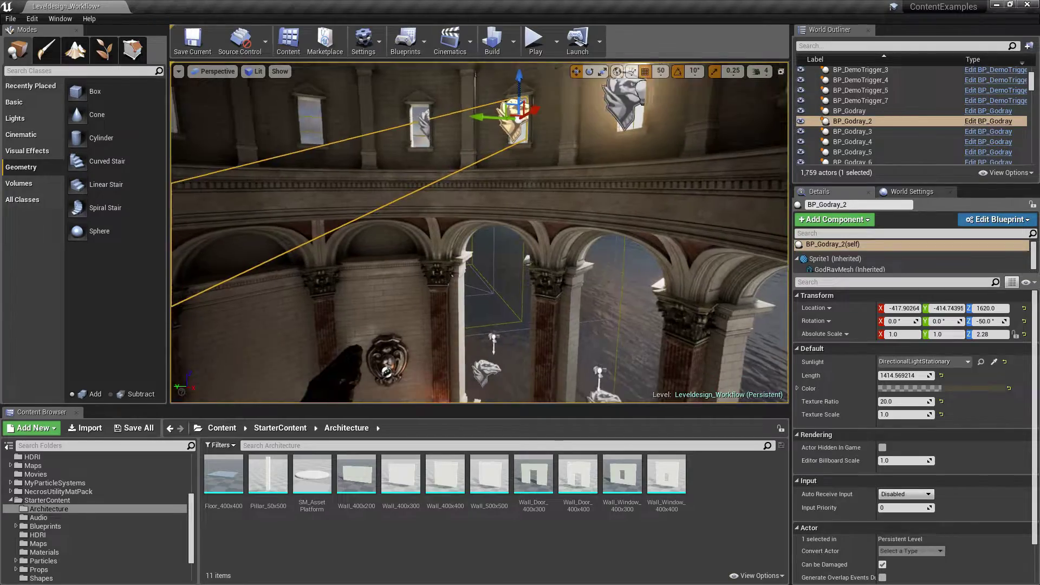
# Fly through the third lighting pass and examine the light and materials in its rotunda, dark corridor, statue hall and dome
pyautogui.moveTo(479, 232); pyautogui.dragTo(433, 236, button='right')
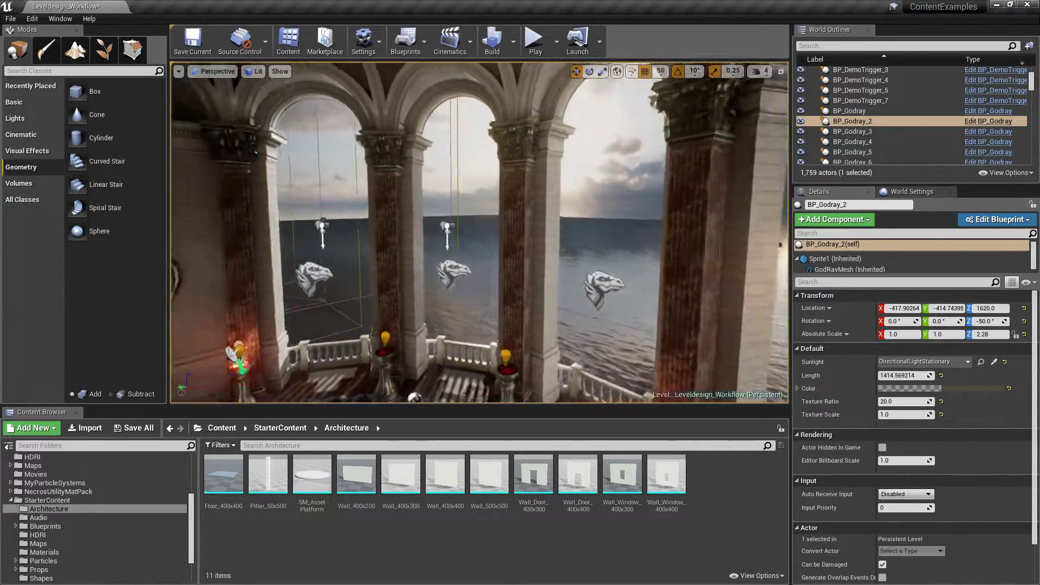
pyautogui.moveTo(479, 232); pyautogui.dragTo(379, 220, button='right')
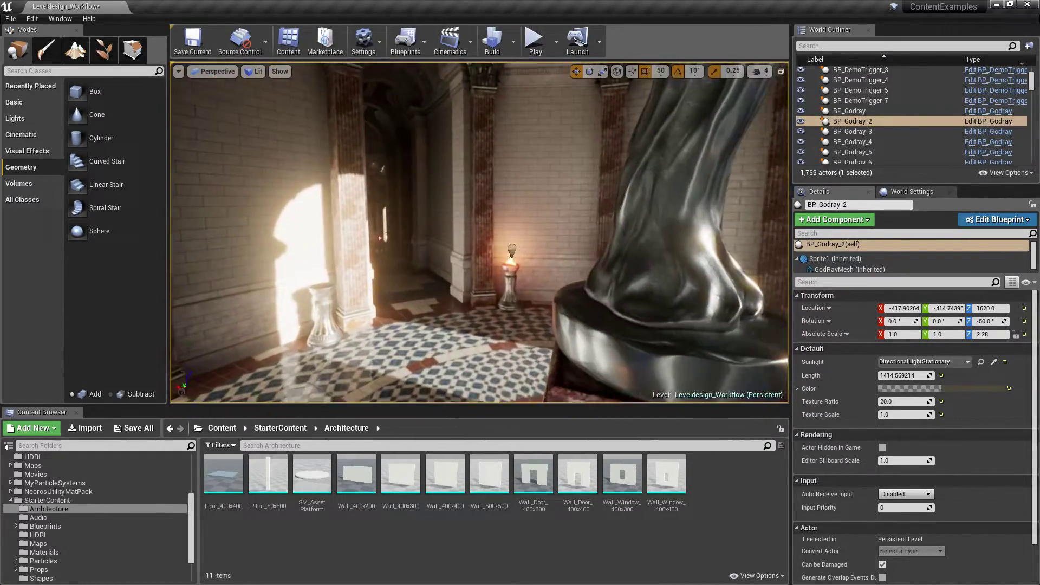
pyautogui.moveTo(479, 232); pyautogui.dragTo(457, 227, button='right')
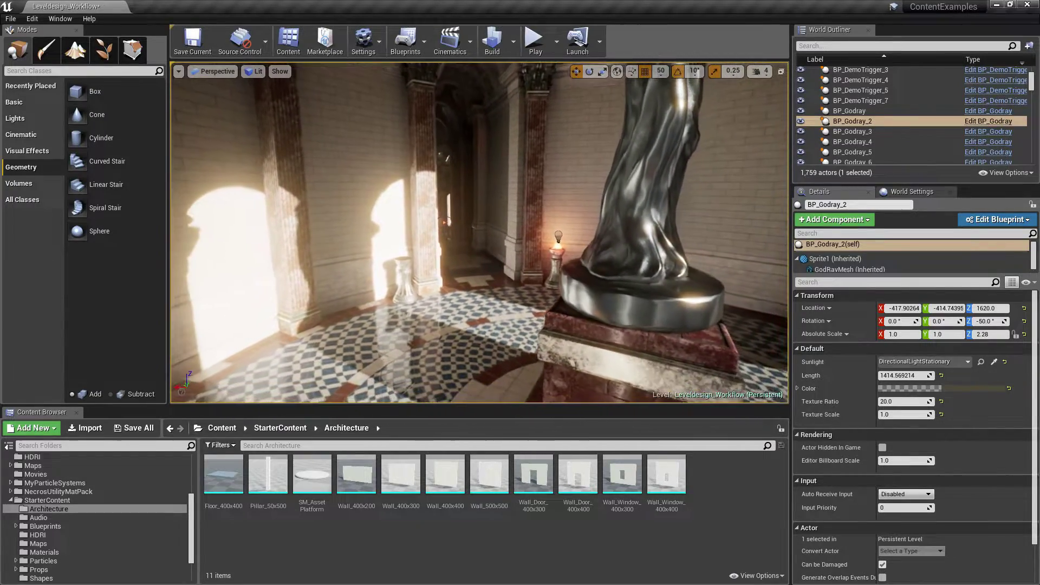
pyautogui.moveTo(480, 232); pyautogui.dragTo(304, 230, button='right')
pyautogui.moveTo(488, 266)
pyautogui.mouseDown(button='right')
pyautogui.moveTo(520, 267)
pyautogui.moveTo(504, 268)
pyautogui.mouseUp(button='right')
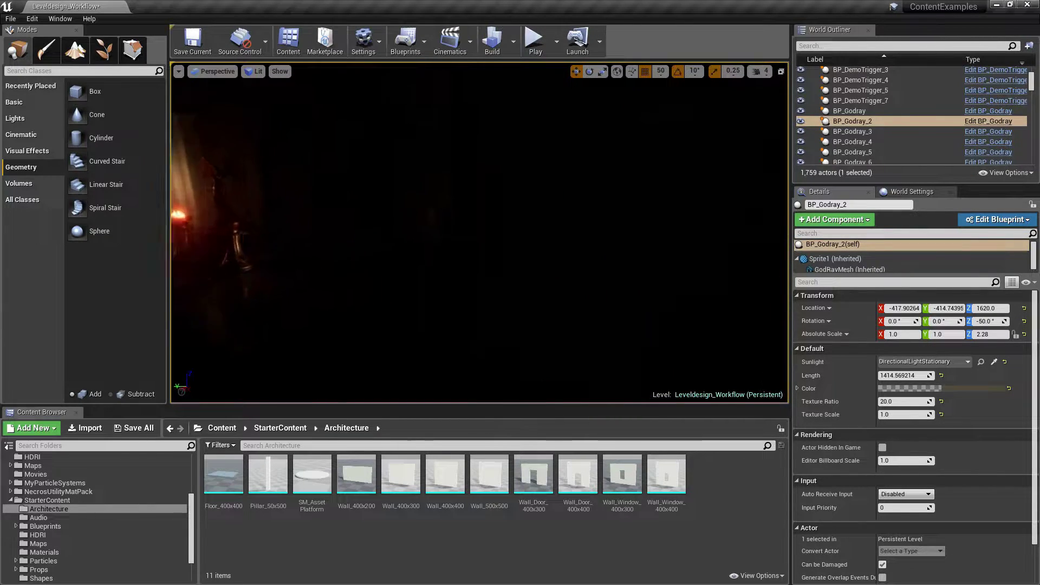
pyautogui.moveTo(504, 267); pyautogui.dragTo(496, 267, button='right')
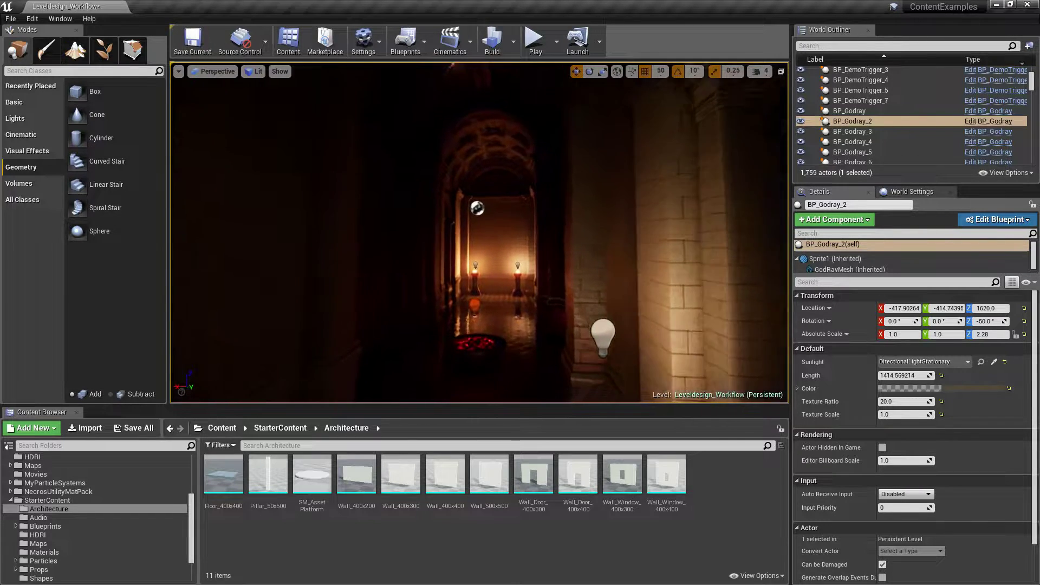
pyautogui.moveTo(496, 267); pyautogui.dragTo(512, 269, button='right')
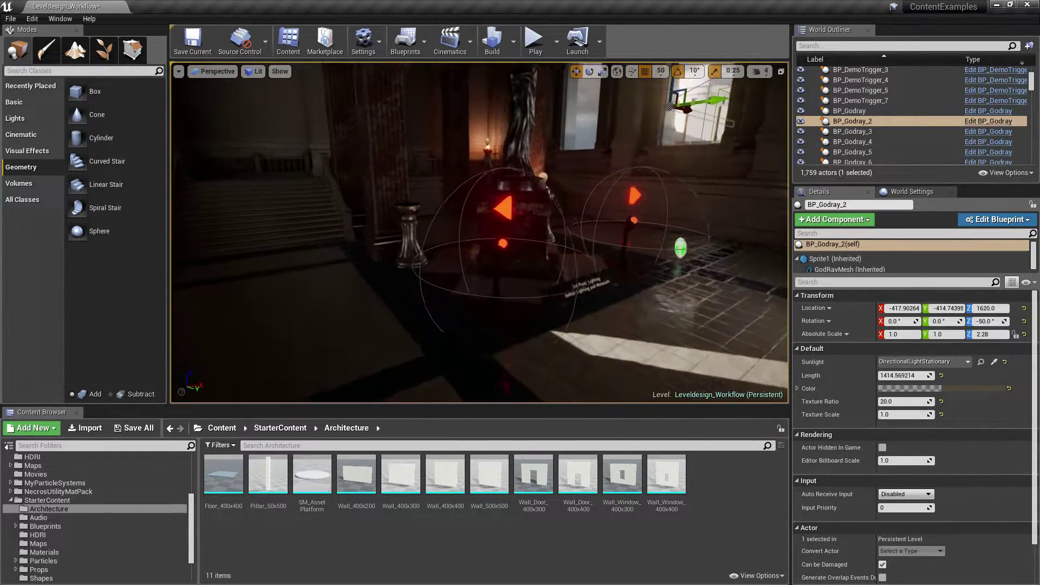
pyautogui.press('w')
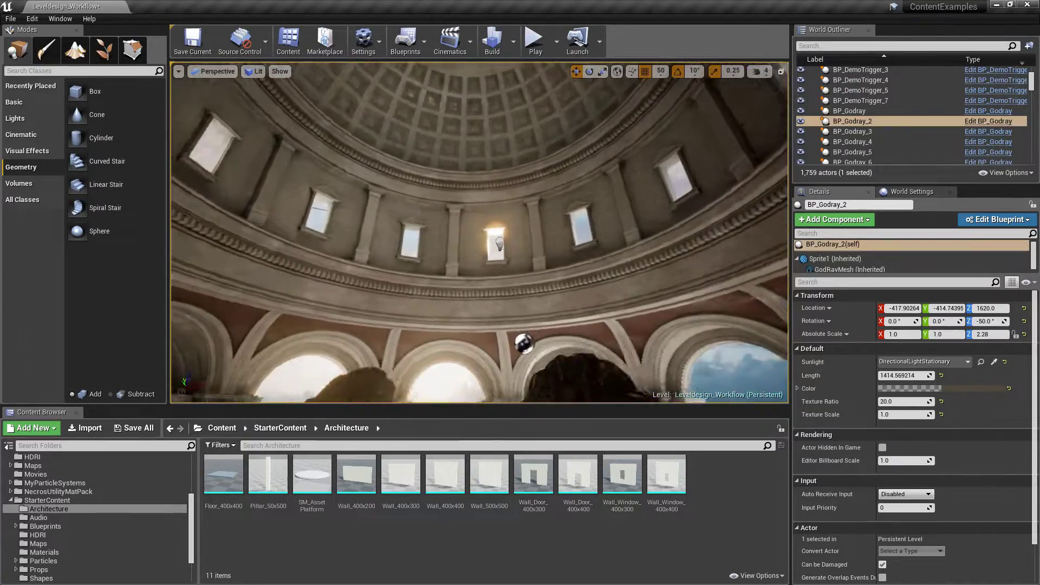
# Fly to the earlier meshed pass and examine its simpler lighting in the main hall, statue corridor and winged statue's niche
pyautogui.moveTo(480, 233); pyautogui.dragTo(645, 271, button='right')
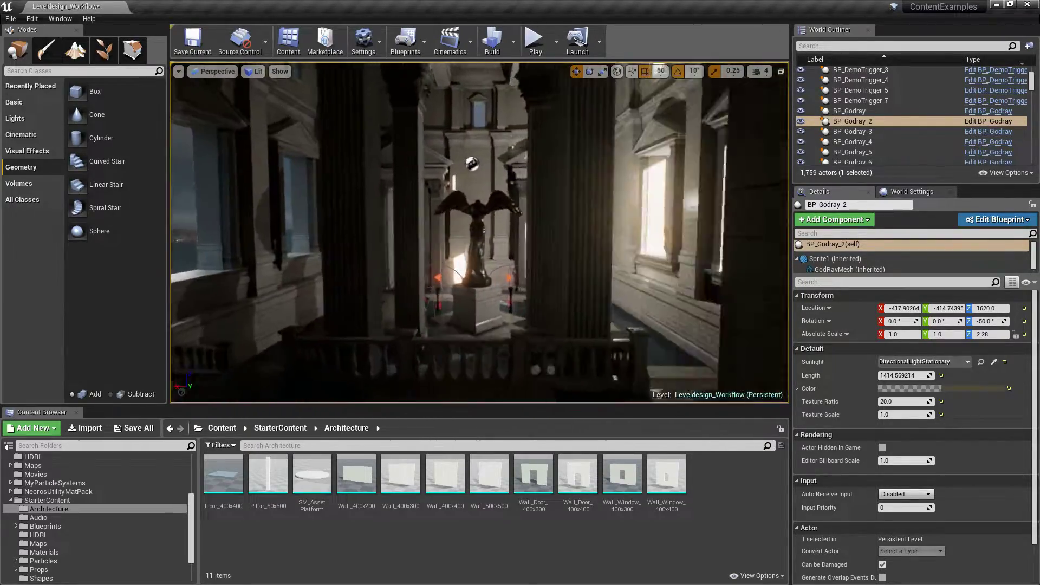
pyautogui.moveTo(479, 232); pyautogui.dragTo(423, 147, button='right')
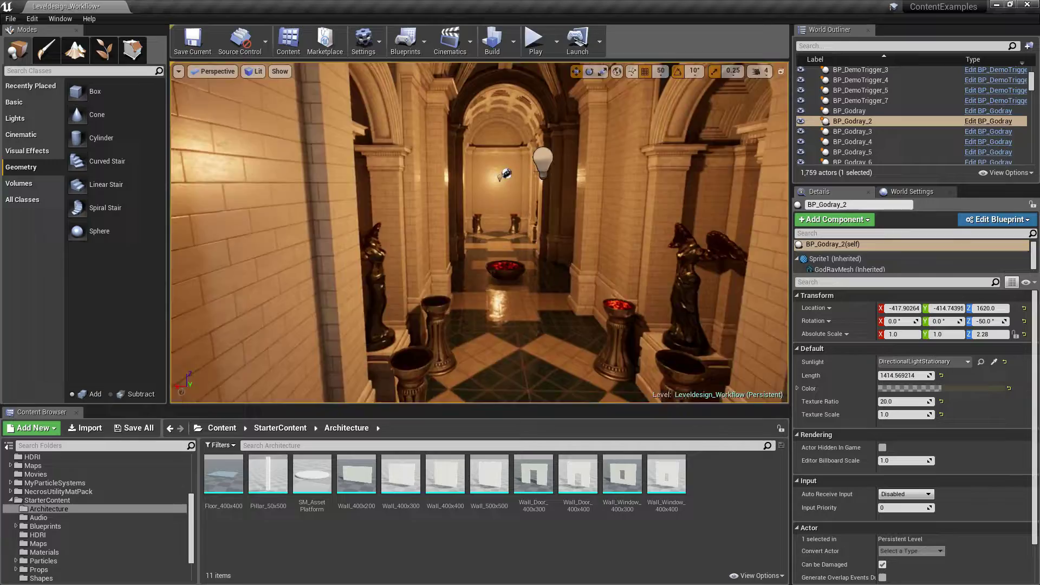
pyautogui.moveTo(479, 232); pyautogui.dragTo(346, 238, button='right')
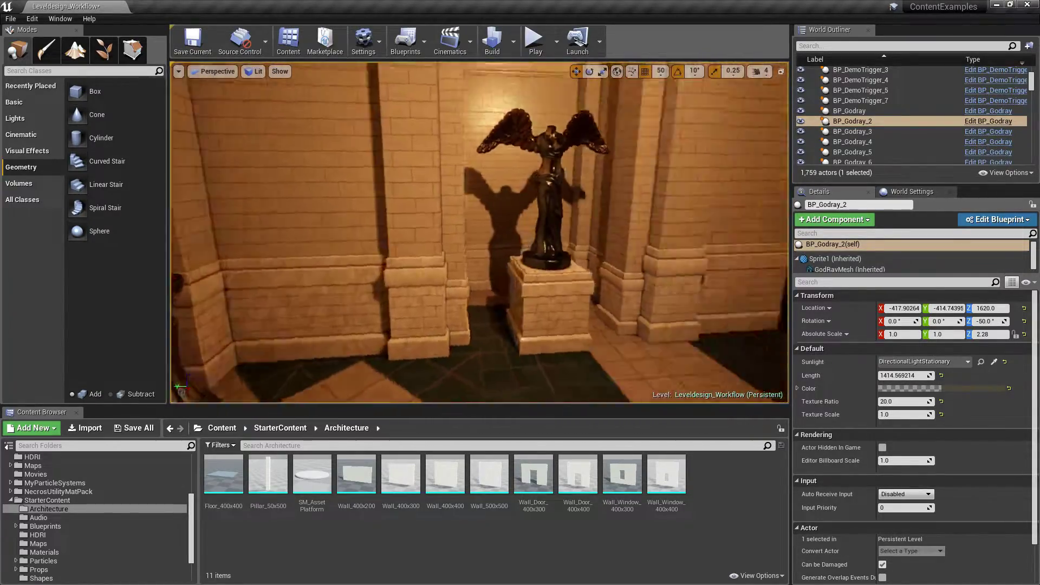
# Fly from the statue niche to the staircase hall and select the floating sphere reflection capture to examine its area of influence
pyautogui.moveTo(479, 232); pyautogui.dragTo(652, 232, button='right')
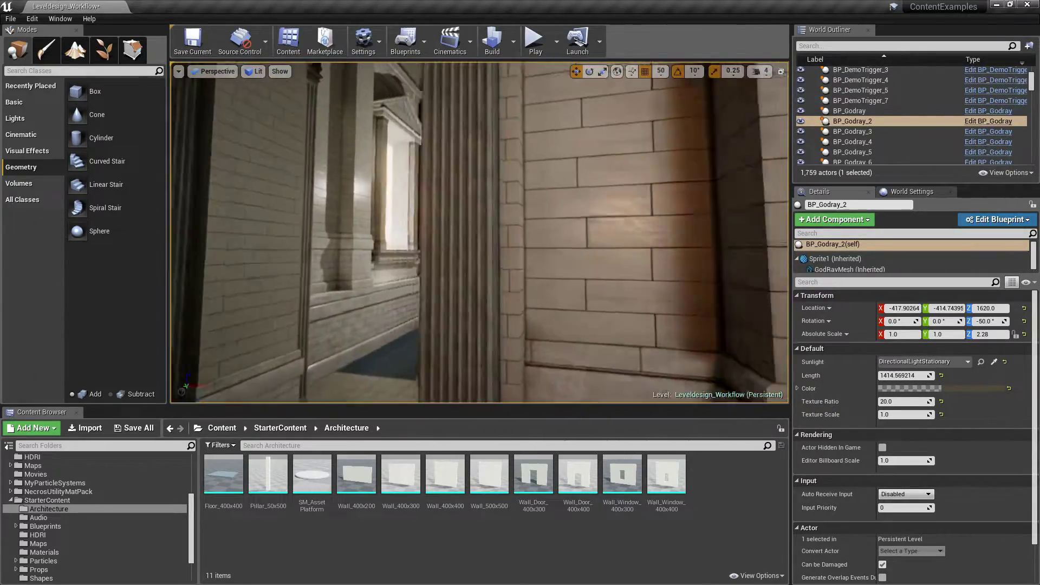
pyautogui.moveTo(479, 232); pyautogui.dragTo(612, 232, button='right')
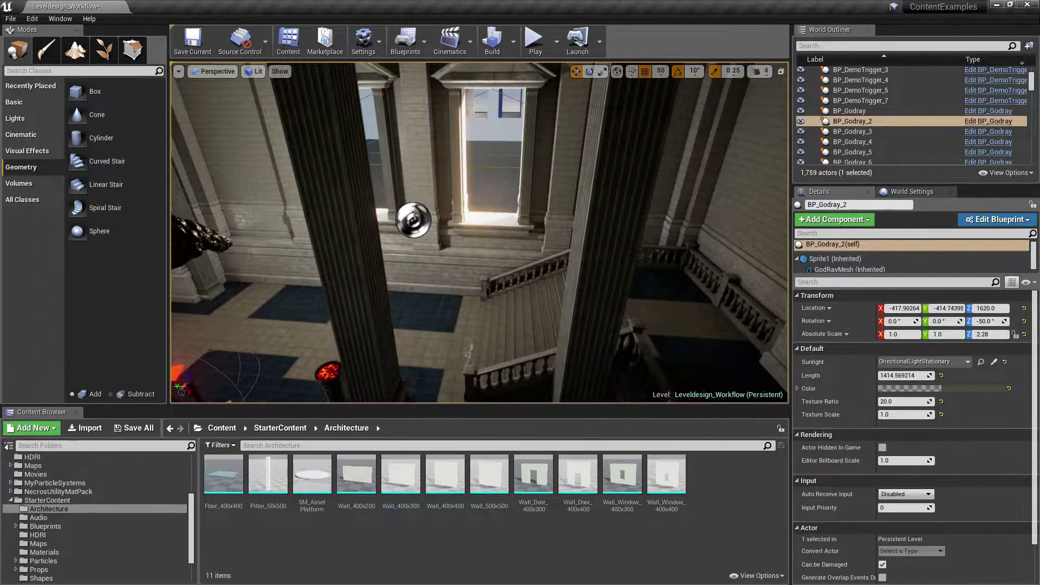
pyautogui.click(413, 219)
pyautogui.moveTo(418, 220)
pyautogui.mouseDown(button='right')
pyautogui.moveTo(368, 201)
pyautogui.moveTo(401, 227)
pyautogui.mouseUp(button='right')
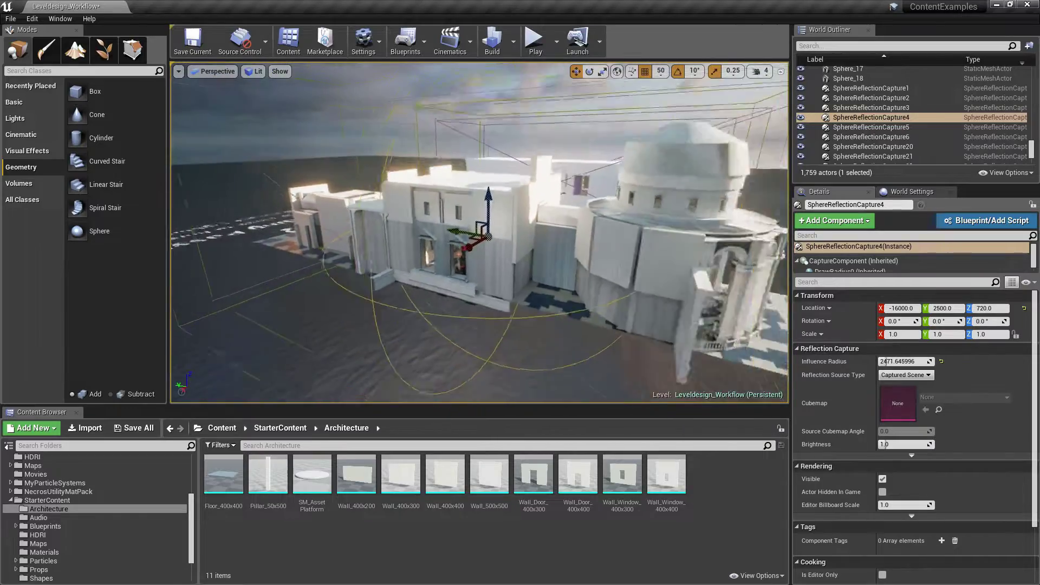
# Inspect the meshed staircase hall around the winged statue, fire pits, columns and windows
pyautogui.moveTo(479, 232); pyautogui.dragTo(428, 282, button='right')
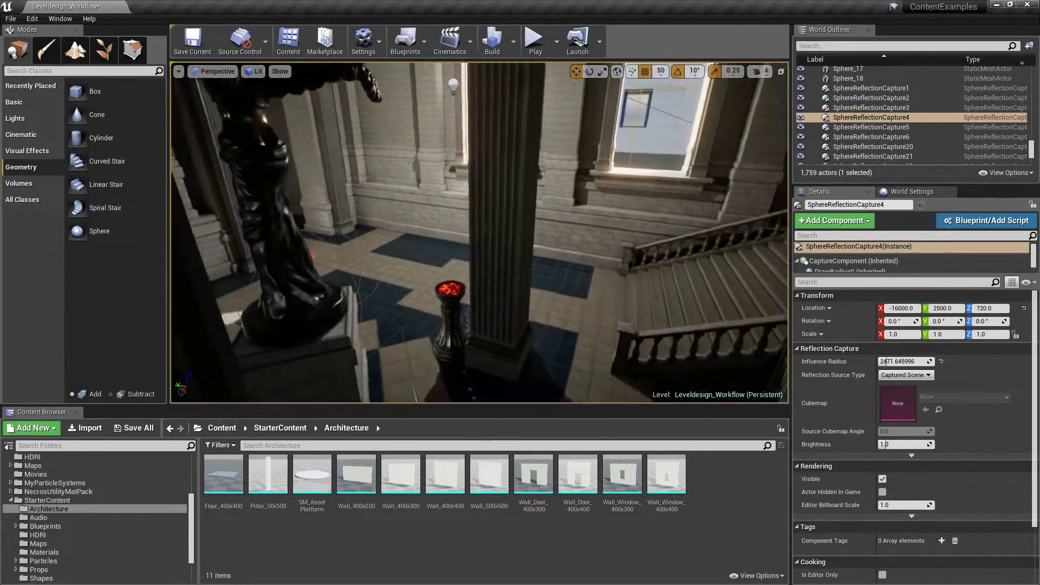
pyautogui.moveTo(480, 232); pyautogui.dragTo(433, 271, button='right')
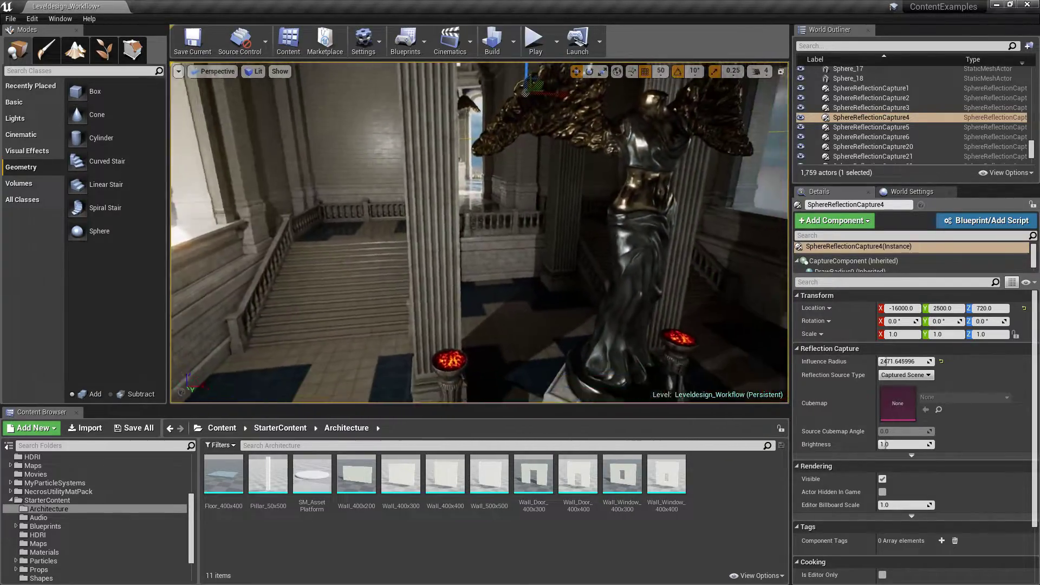
pyautogui.moveTo(480, 232); pyautogui.dragTo(412, 184, button='right')
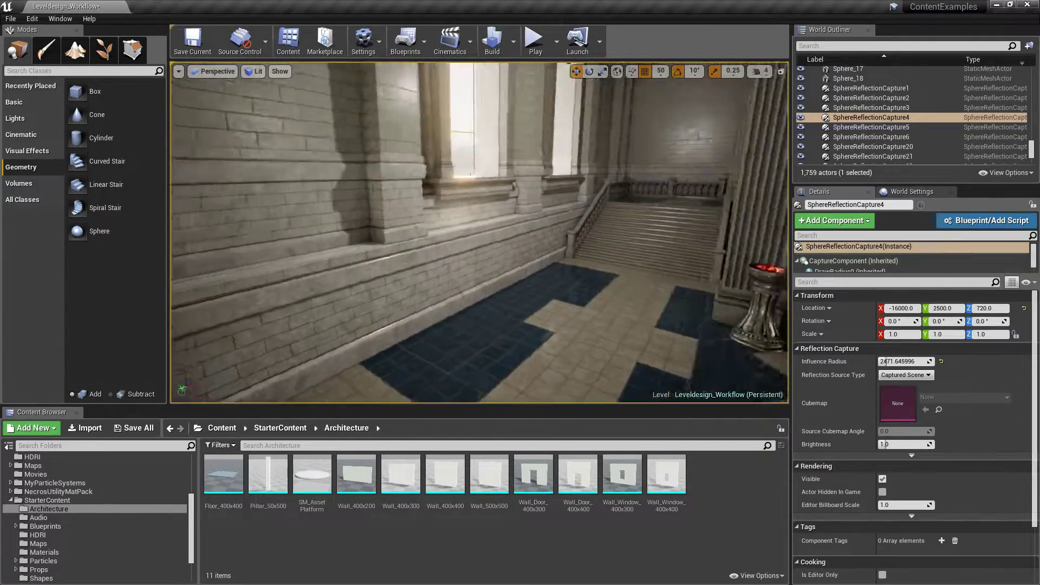
# Fly through the block-out prototype pass and examine its tiled rooms, lit corridor, blue statue blocks and staircases
pyautogui.moveTo(479, 232); pyautogui.dragTo(401, 179, button='right')
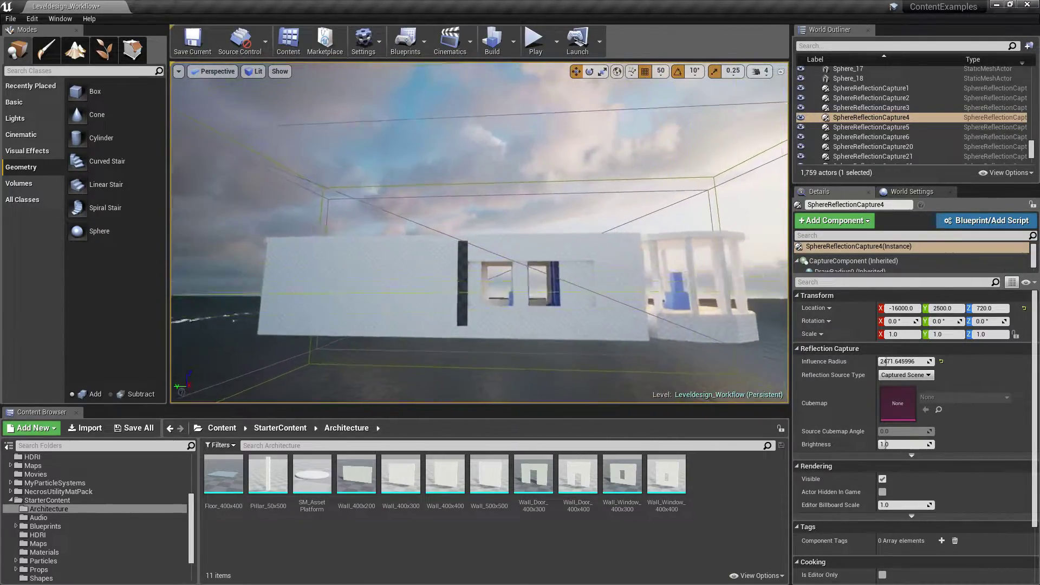
pyautogui.moveTo(479, 232); pyautogui.dragTo(417, 243, button='right')
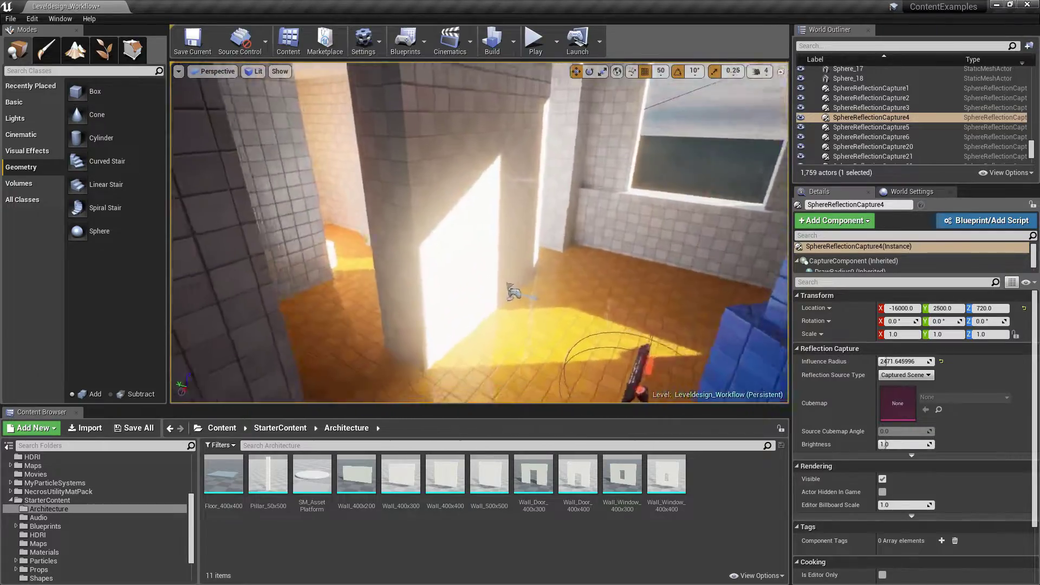
pyautogui.moveTo(479, 232); pyautogui.dragTo(411, 216, button='right')
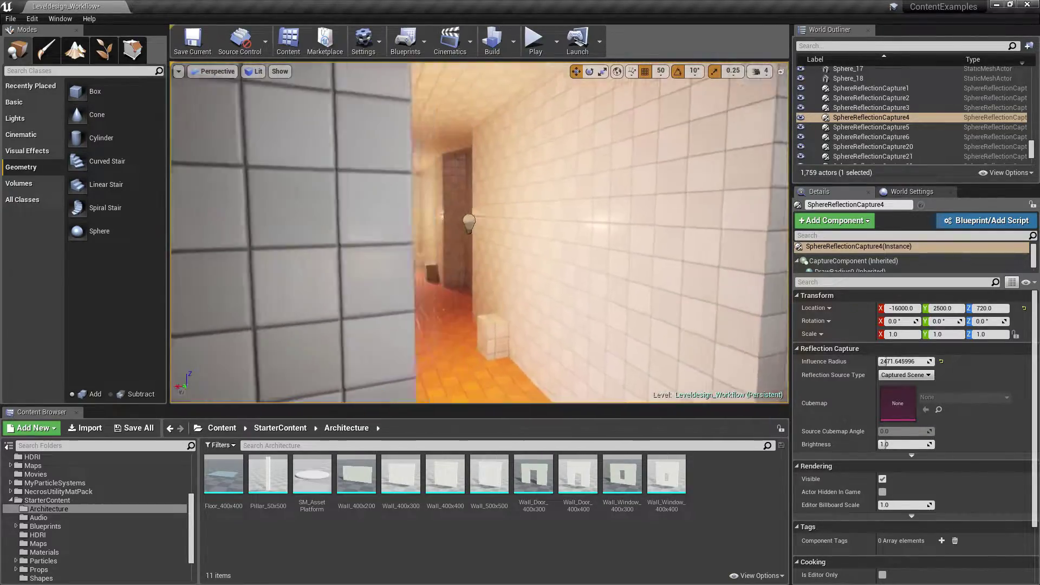
pyautogui.moveTo(479, 232); pyautogui.dragTo(486, 234, button='right')
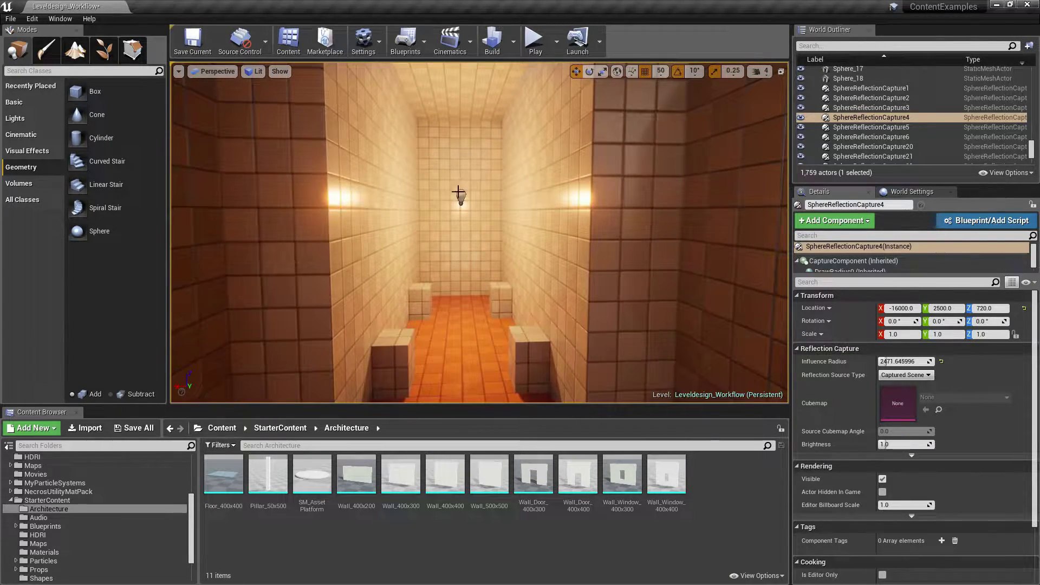
pyautogui.moveTo(461, 222); pyautogui.dragTo(491, 222, button='right')
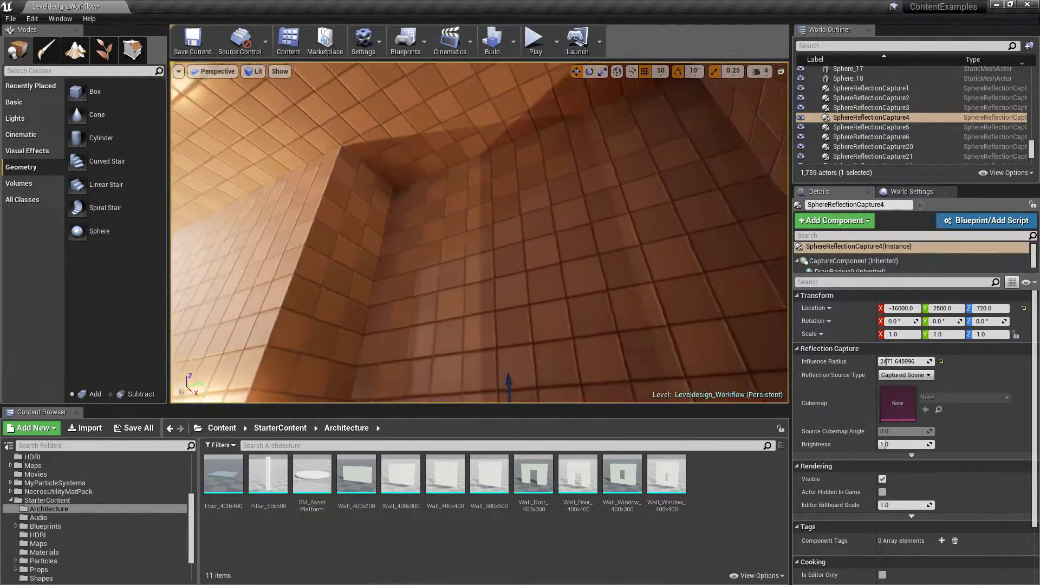
pyautogui.moveTo(491, 222); pyautogui.dragTo(780, 222, button='right')
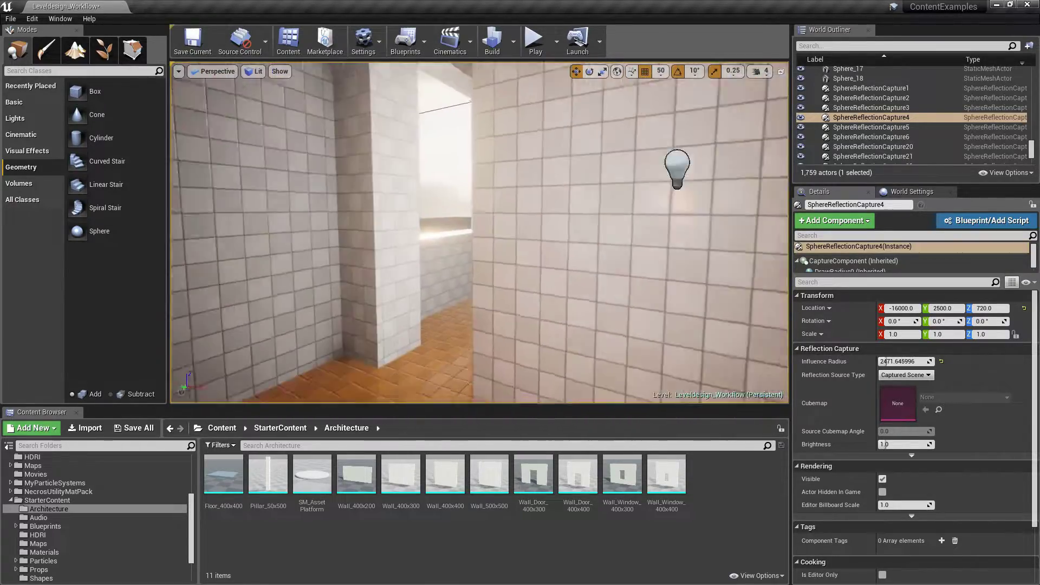
pyautogui.moveTo(480, 222); pyautogui.dragTo(469, 223, button='right')
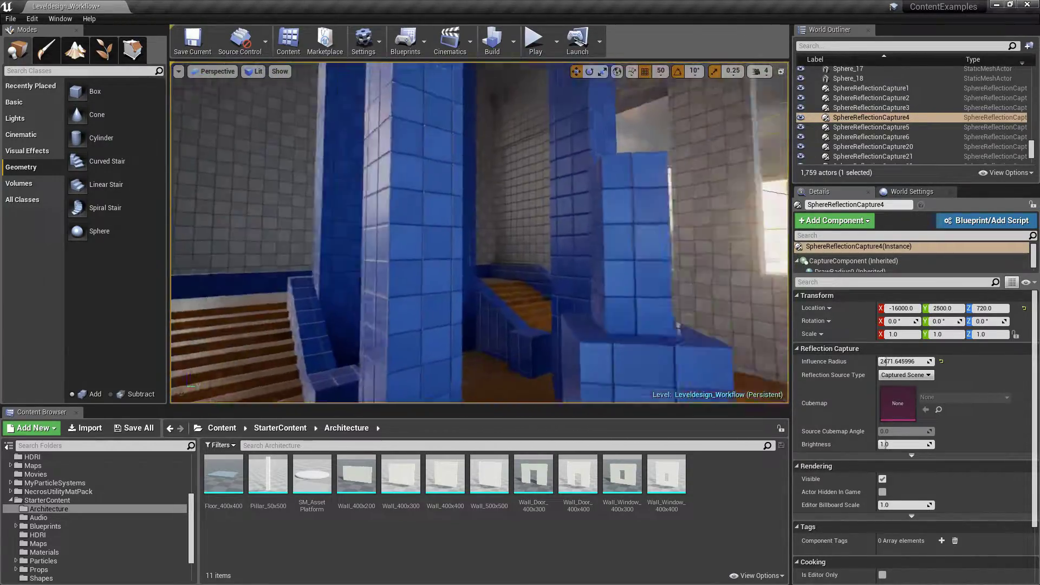
pyautogui.moveTo(479, 232); pyautogui.dragTo(317, 222, button='right')
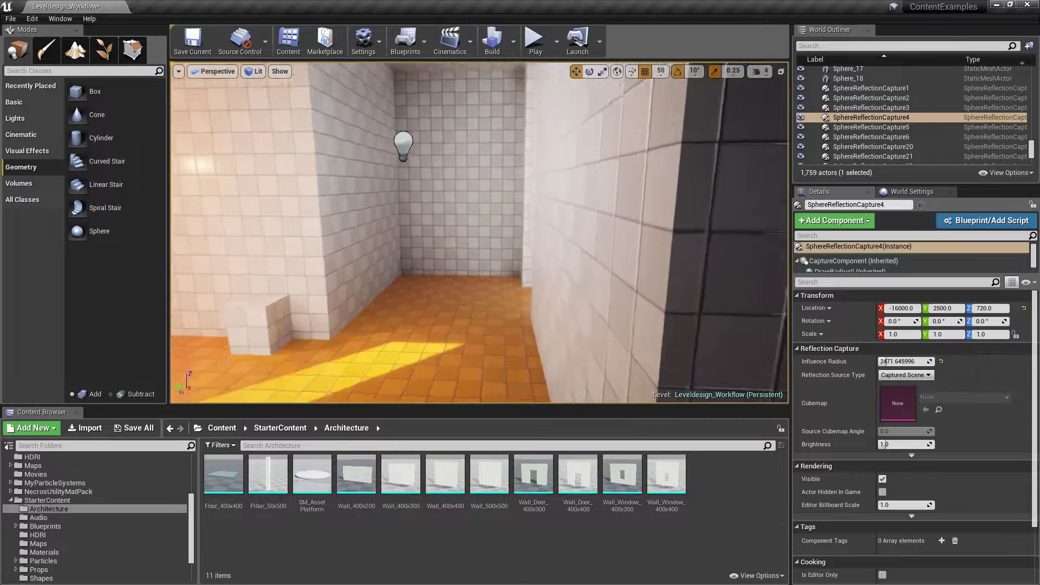
# Place an additive 200 × 200 × 200 box brush on the prototype corridor's orange floor and inspect its default material
pyautogui.moveTo(95, 91); pyautogui.dragTo(412, 320)
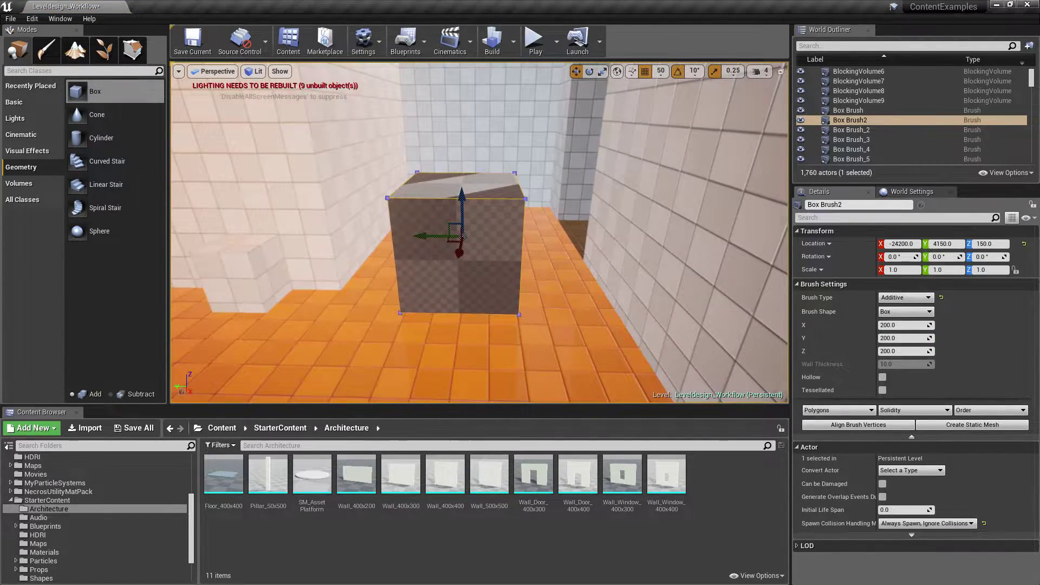
pyautogui.moveTo(437, 260)
pyautogui.mouseDown(button='right')
pyautogui.moveTo(520, 261)
pyautogui.moveTo(536, 271)
pyautogui.moveTo(547, 308)
pyautogui.moveTo(563, 311)
pyautogui.mouseUp(button='right')
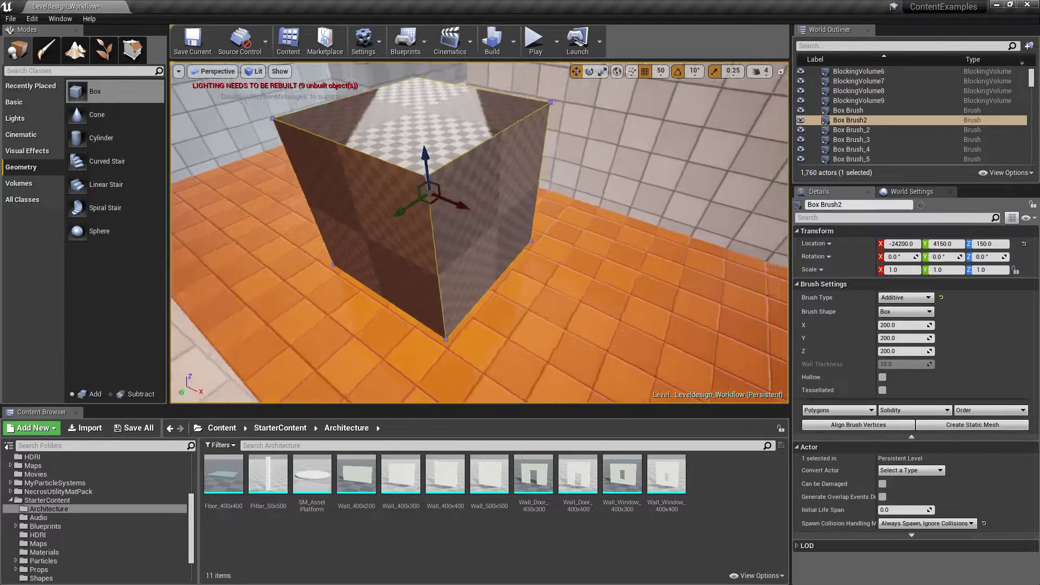
pyautogui.moveTo(476, 270)
pyautogui.mouseDown(button='right')
pyautogui.moveTo(526, 319)
pyautogui.moveTo(559, 289)
pyautogui.mouseUp(button='right')
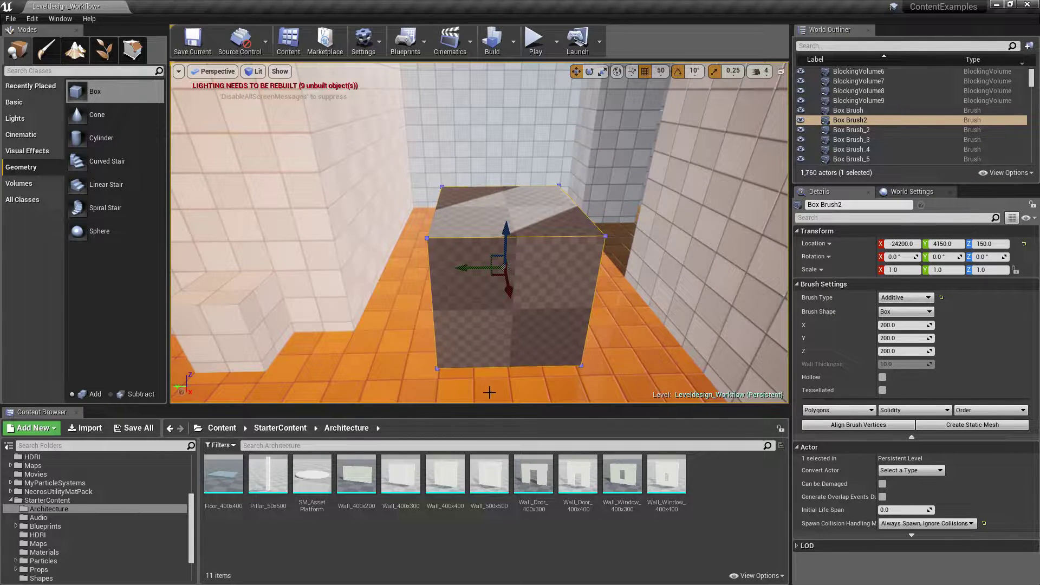
pyautogui.moveTo(457, 294)
pyautogui.mouseDown(button='right')
pyautogui.moveTo(474, 308)
pyautogui.moveTo(616, 342)
pyautogui.mouseUp(button='right')
# Locate the floor brush's material among the assets, select all four M_LayoutMat materials and look up their Migrate action
pyautogui.click(473, 309)
pyautogui.click(939, 311)
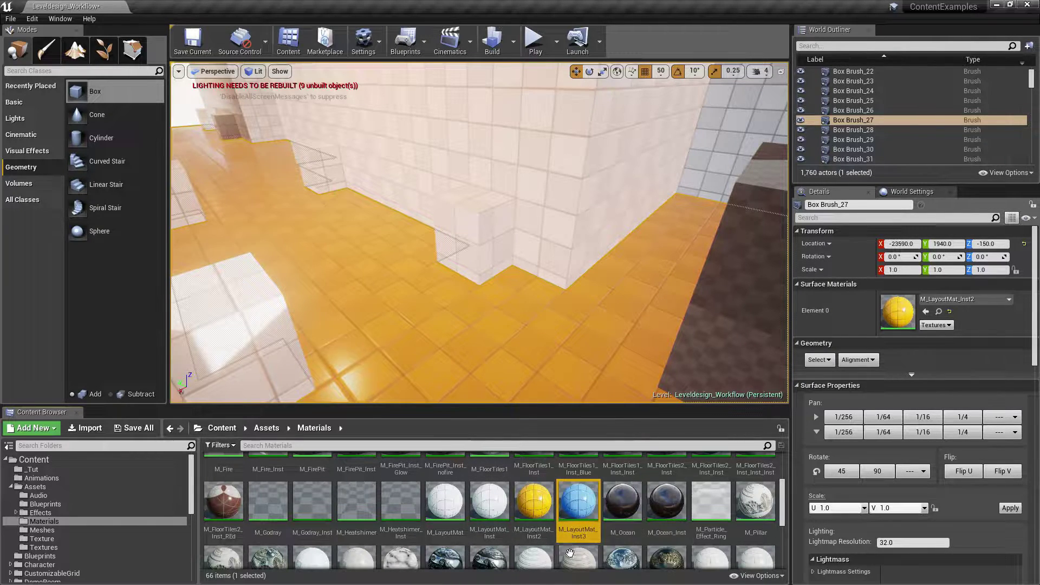
pyautogui.keyDown('shift'); pyautogui.click(453, 512); pyautogui.keyUp('shift')
pyautogui.rightClick(576, 521)
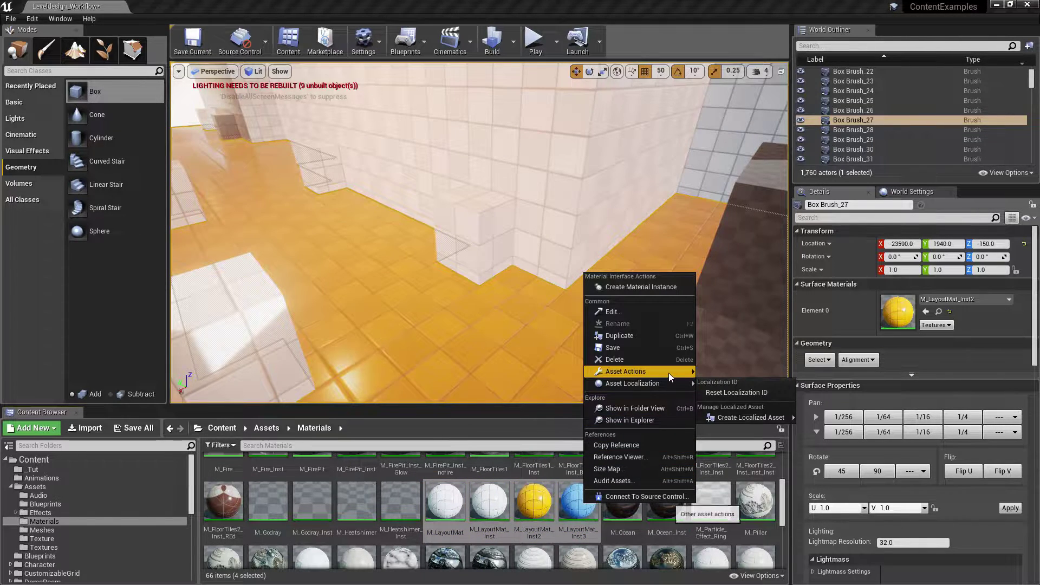
pyautogui.moveTo(668, 373)
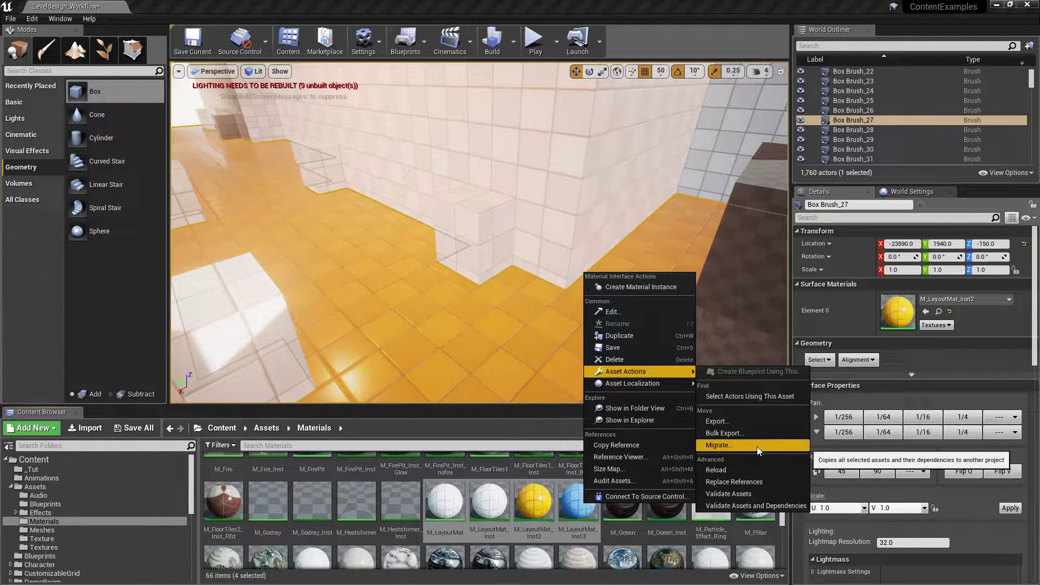
pyautogui.click(560, 374)
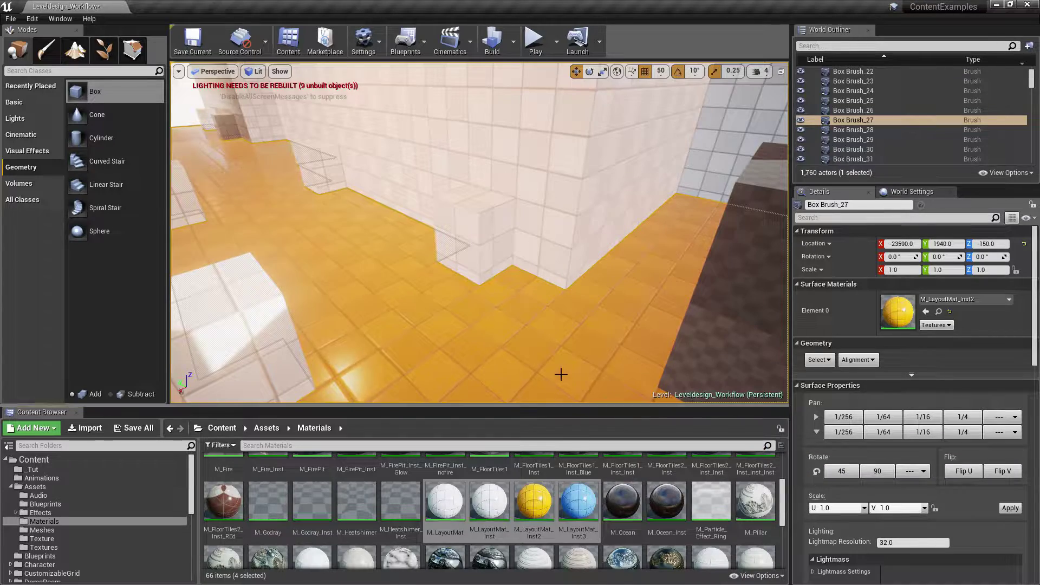
# Delete the default-textured box brush from the prototype corridor
pyautogui.moveTo(560, 374)
pyautogui.mouseDown(button='right')
pyautogui.moveTo(645, 309)
pyautogui.moveTo(653, 339)
pyautogui.moveTo(574, 391)
pyautogui.moveTo(553, 350)
pyautogui.mouseUp(button='right')
pyautogui.click(525, 318)
pyautogui.press('Delete')
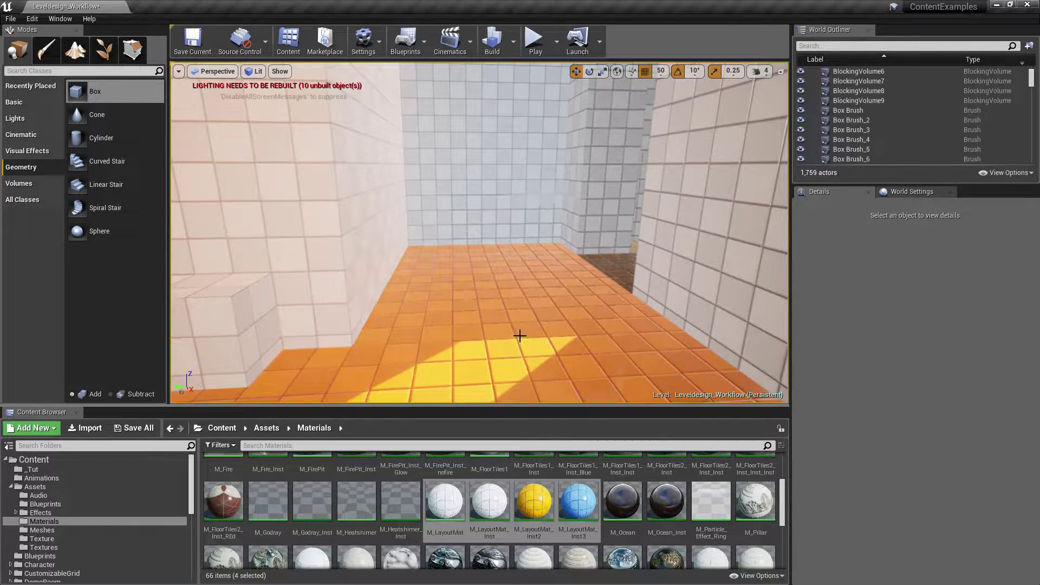
# Add a 200 × 200 × 200 box brush with the blue M_LayoutMat_Inst3 material on the corridor floor
pyautogui.click(573, 527)
pyautogui.moveTo(551, 343); pyautogui.dragTo(550, 343, button='right')
pyautogui.moveTo(95, 96); pyautogui.dragTo(441, 309)
pyautogui.moveTo(564, 325); pyautogui.dragTo(564, 325, button='right')
# Add two 200 × 200 × 200 box brushes using M_LayoutMat_Inst2, one beside the blue box and one in the adjoining hall
pyautogui.click(536, 493)
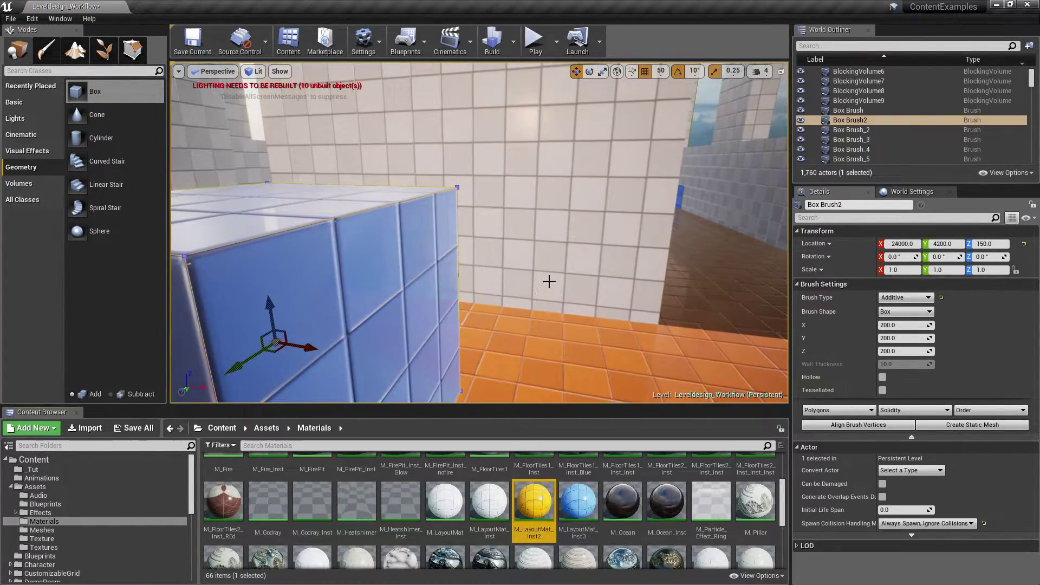
pyautogui.moveTo(547, 281); pyautogui.dragTo(548, 281, button='right')
pyautogui.moveTo(113, 93); pyautogui.dragTo(449, 145)
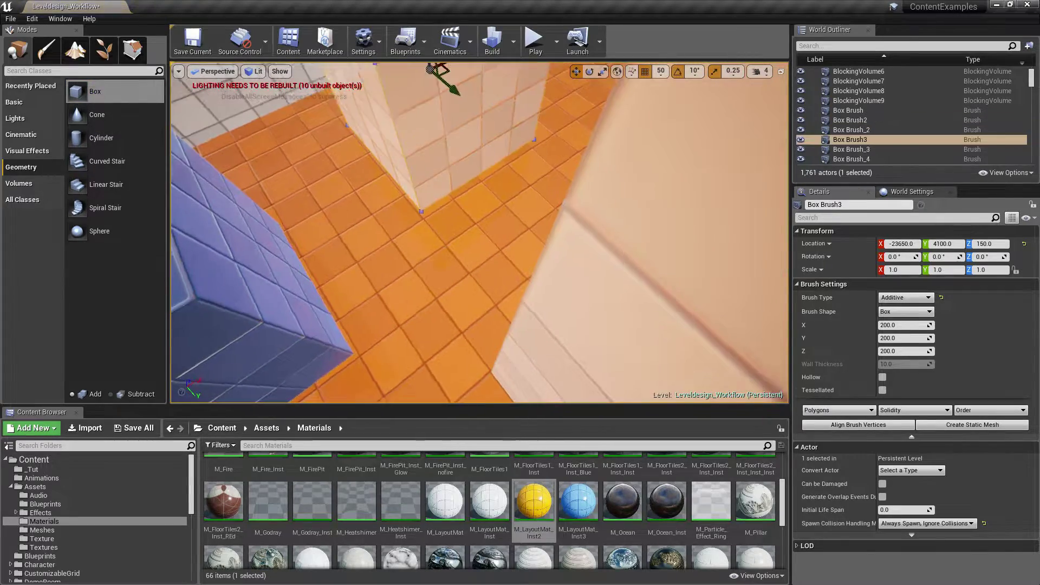
pyautogui.moveTo(449, 144); pyautogui.dragTo(449, 144, button='right')
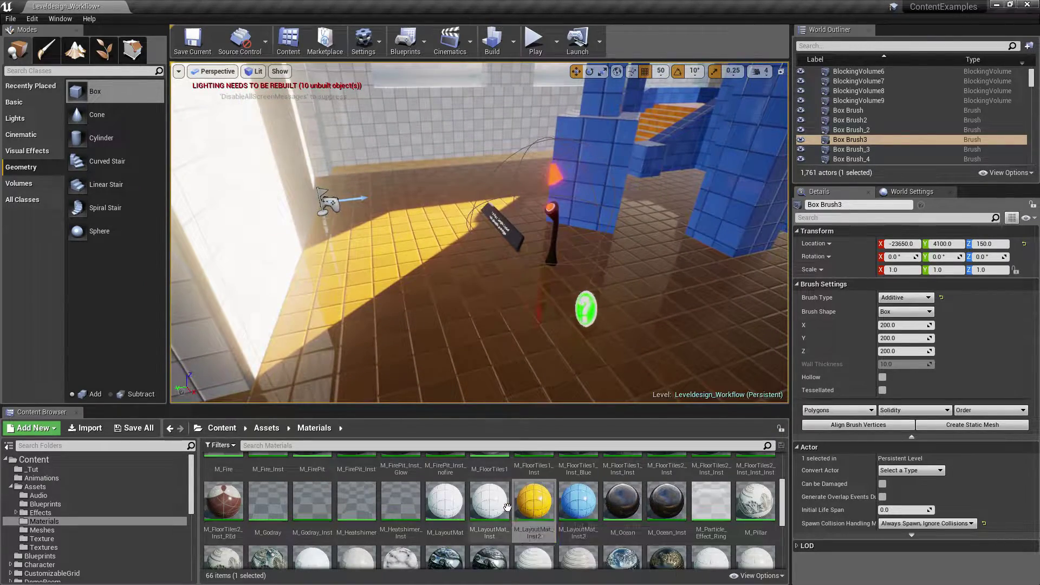
pyautogui.moveTo(89, 91)
pyautogui.mouseDown()
pyautogui.moveTo(190, 142)
pyautogui.moveTo(401, 325)
pyautogui.mouseUp()
pyautogui.moveTo(401, 325); pyautogui.dragTo(401, 325, button='right')
# Add a 200 × 200 × 200 box brush with the white M_LayoutMat_Inst material near the hall's wall, beside the yellow box
pyautogui.click(477, 498)
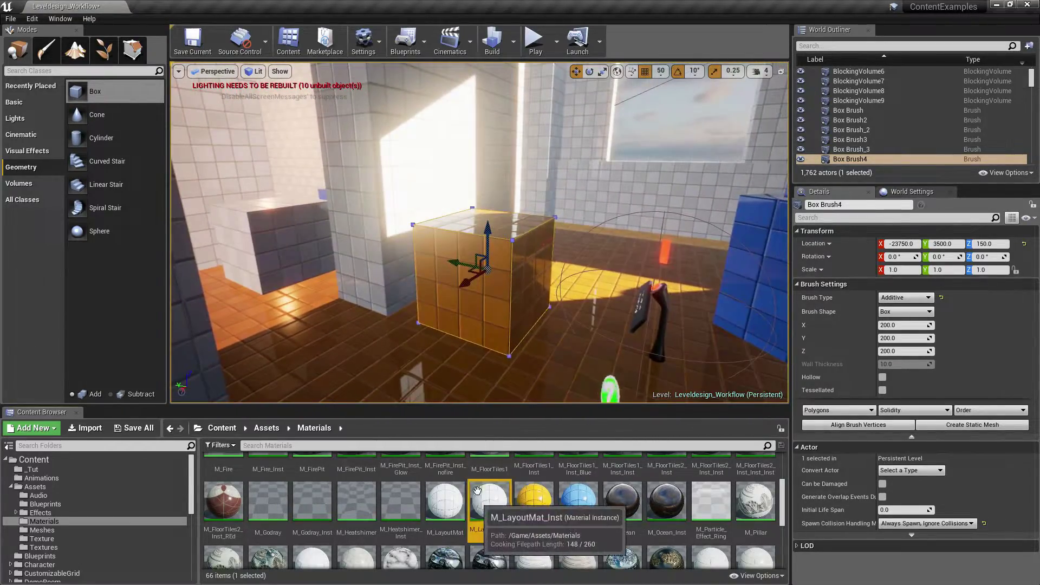
pyautogui.moveTo(399, 251); pyautogui.dragTo(399, 251, button='right')
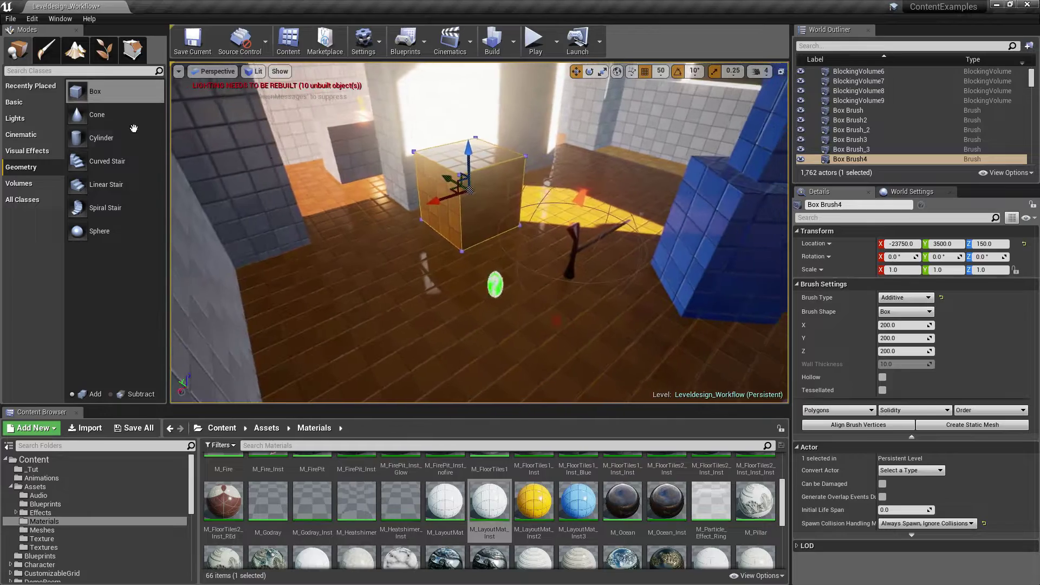
pyautogui.moveTo(90, 96); pyautogui.dragTo(295, 260)
pyautogui.moveTo(295, 260); pyautogui.dragTo(295, 260, button='right')
pyautogui.moveTo(536, 231); pyautogui.dragTo(538, 231, button='right')
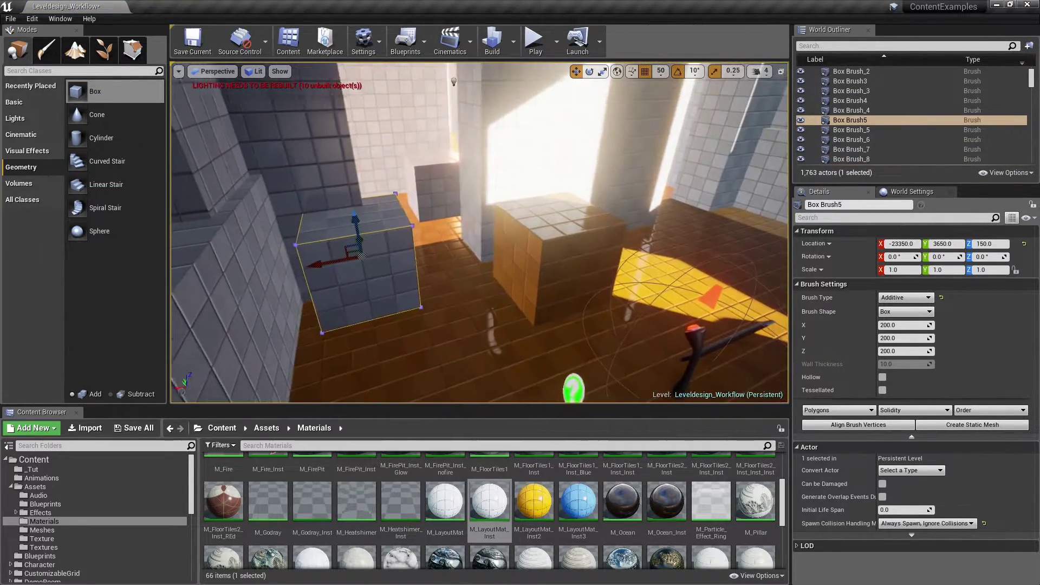